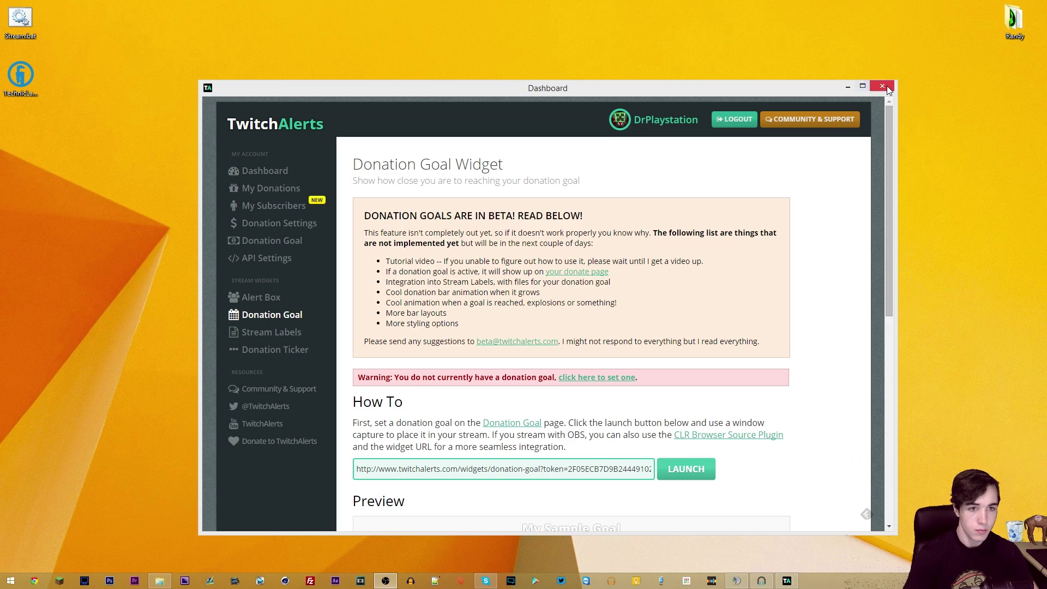
# Close the Dashboard window and select the Dashboard and TwitchAlerts desktop shortcuts
pyautogui.click(887, 86)
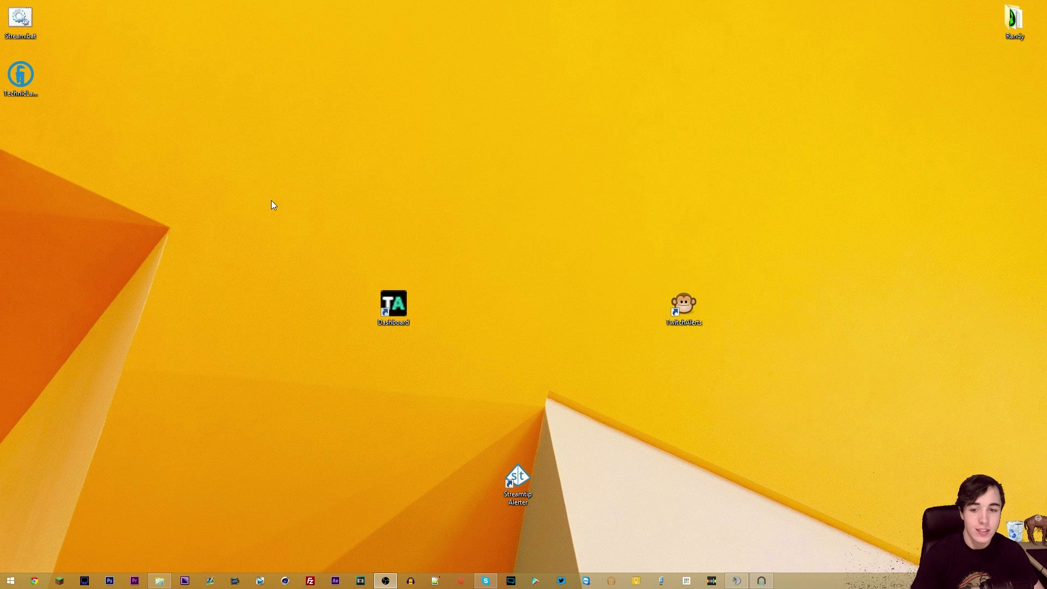
pyautogui.moveTo(237, 147); pyautogui.dragTo(818, 363)
pyautogui.click(676, 342)
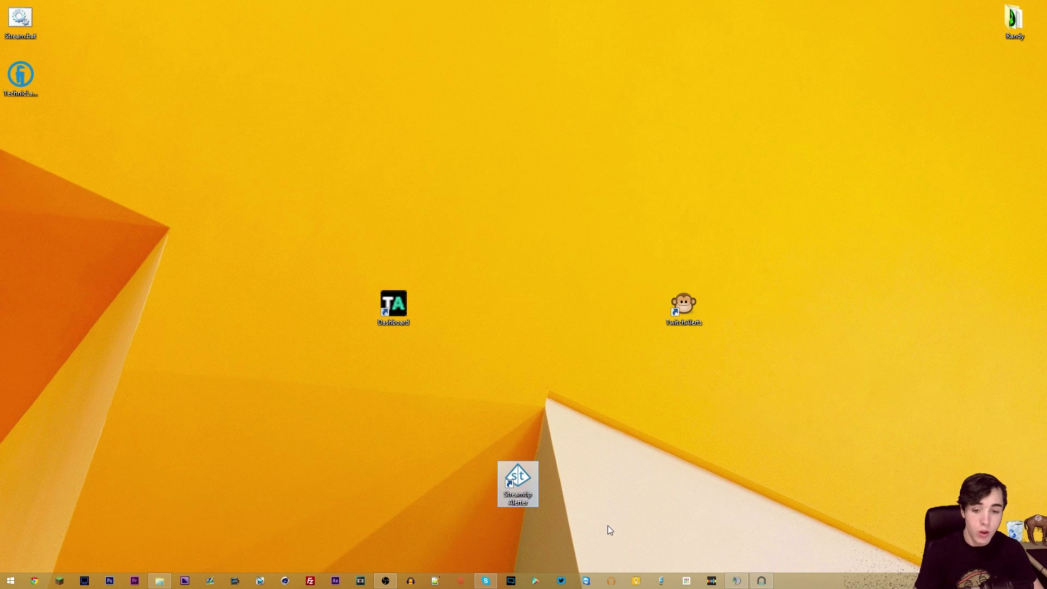
pyautogui.moveTo(515, 476); pyautogui.dragTo(556, 469)
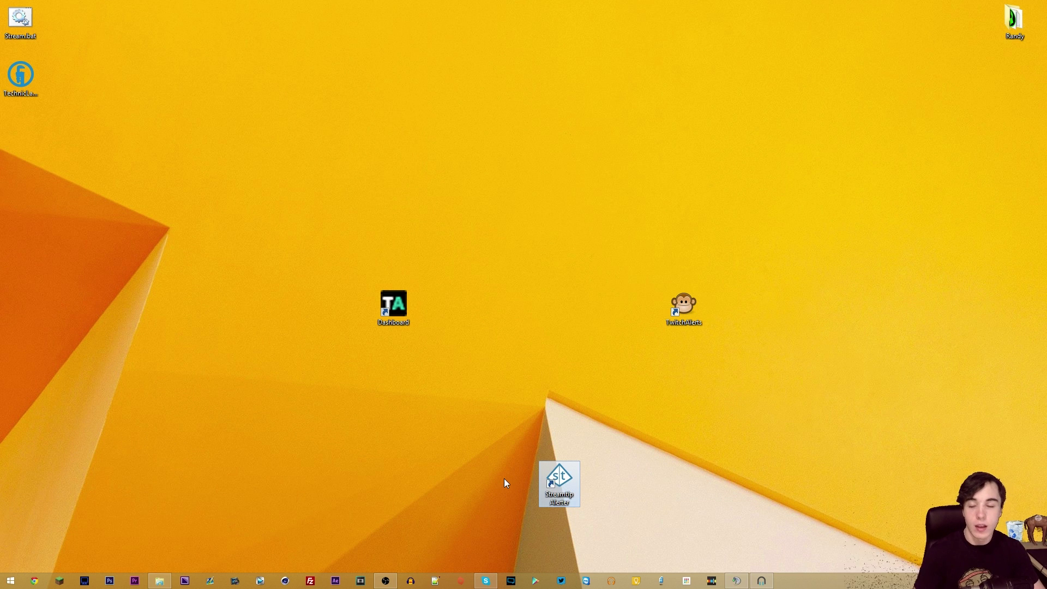
pyautogui.moveTo(566, 479)
pyautogui.mouseDown()
pyautogui.moveTo(544, 473)
pyautogui.moveTo(547, 481)
pyautogui.mouseUp()
pyautogui.moveTo(423, 423); pyautogui.dragTo(593, 532)
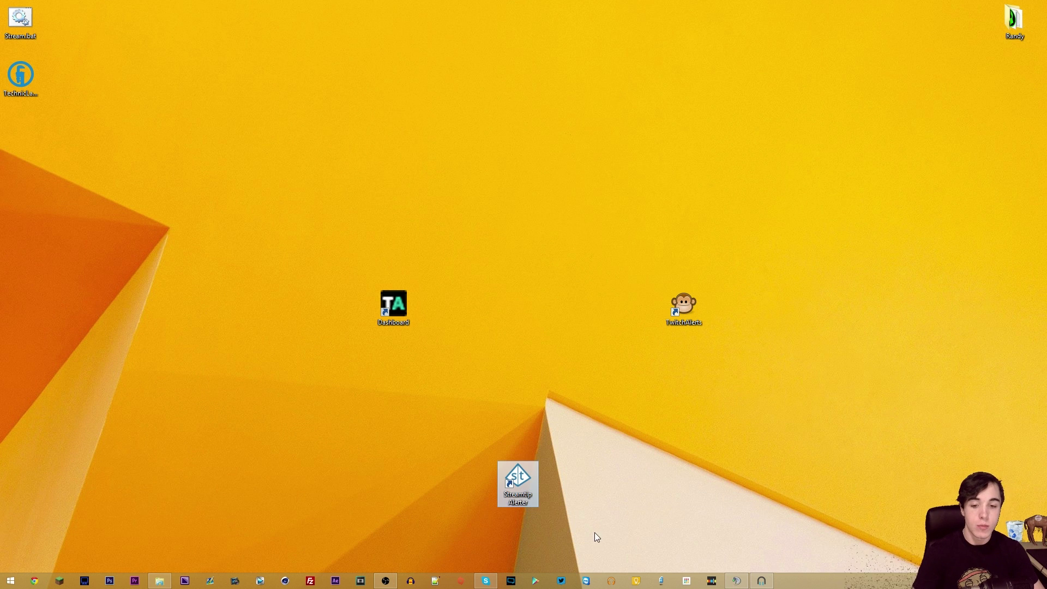
pyautogui.click(570, 502)
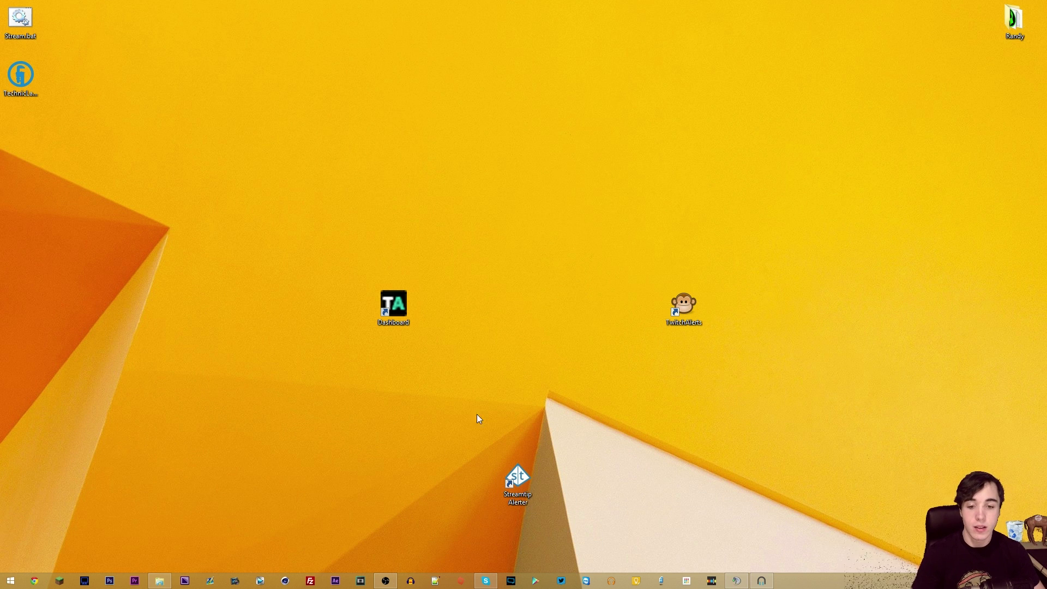
pyautogui.moveTo(316, 239); pyautogui.dragTo(788, 393)
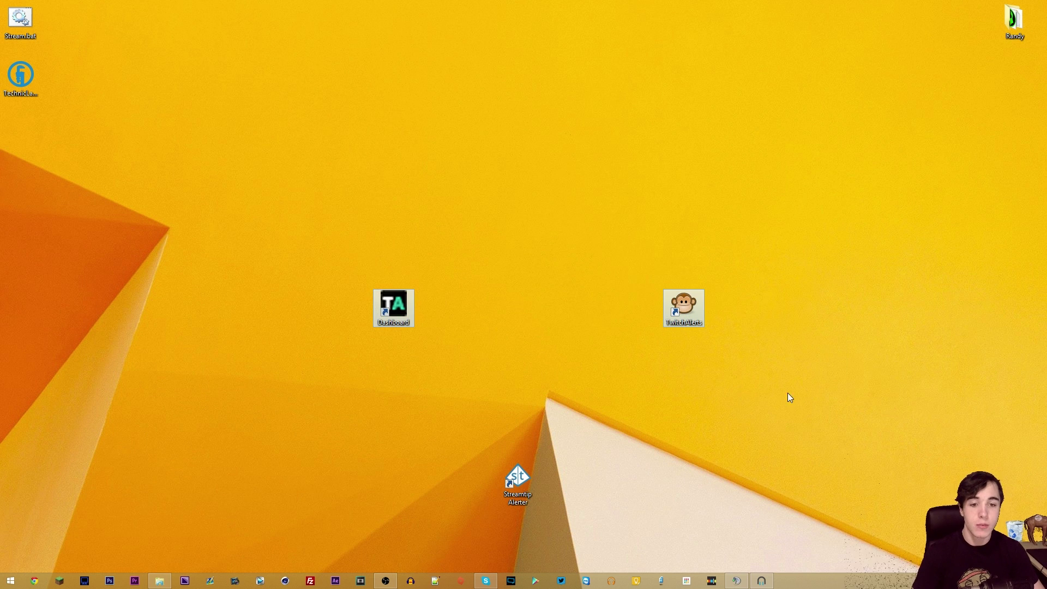
pyautogui.click(566, 326)
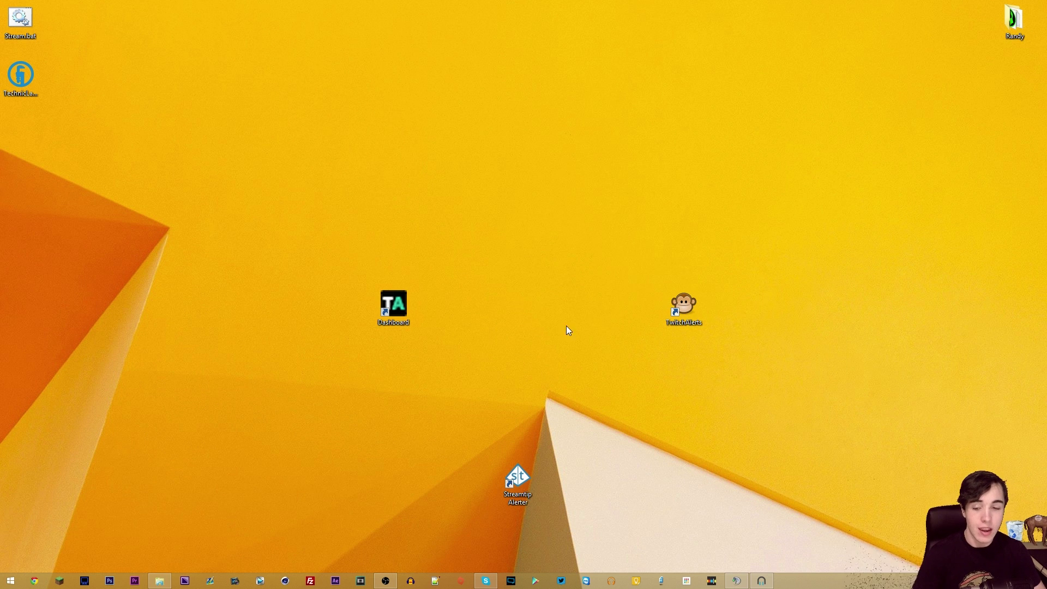
pyautogui.doubleClick(400, 302)
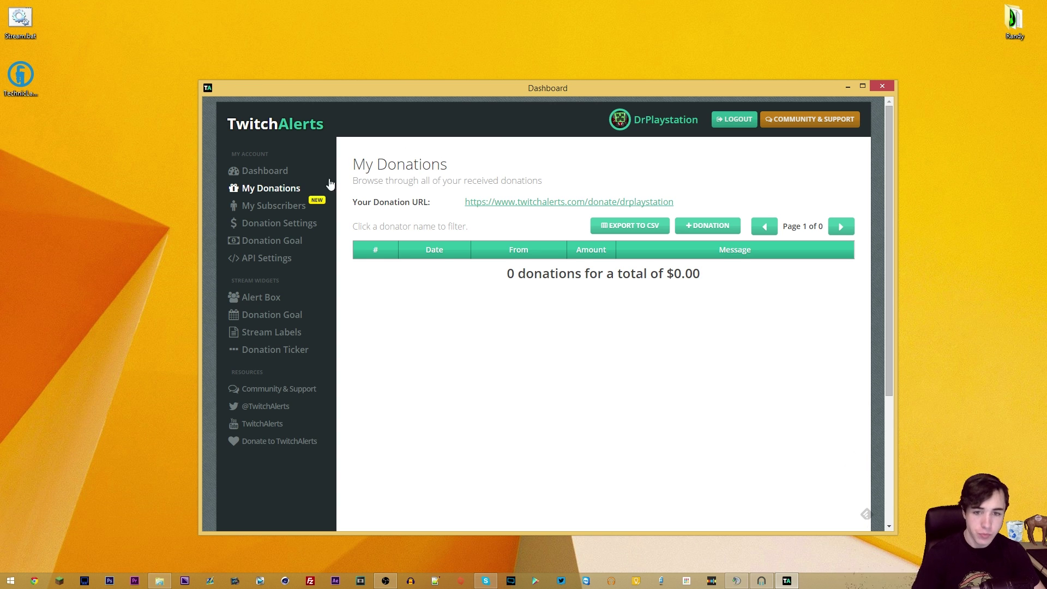
# Show the Thursday, January 8th overview of follows, subscriptions, donations and recent events
pyautogui.click(262, 171)
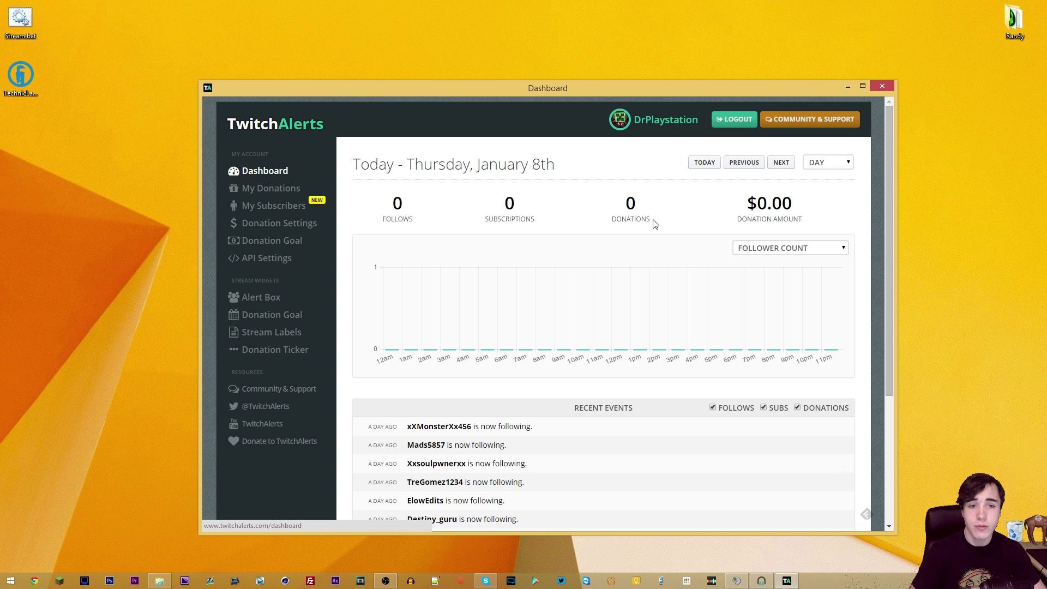
# Switch the follower statistics to monthly view and step back month by month into late 2013
pyautogui.click(833, 160)
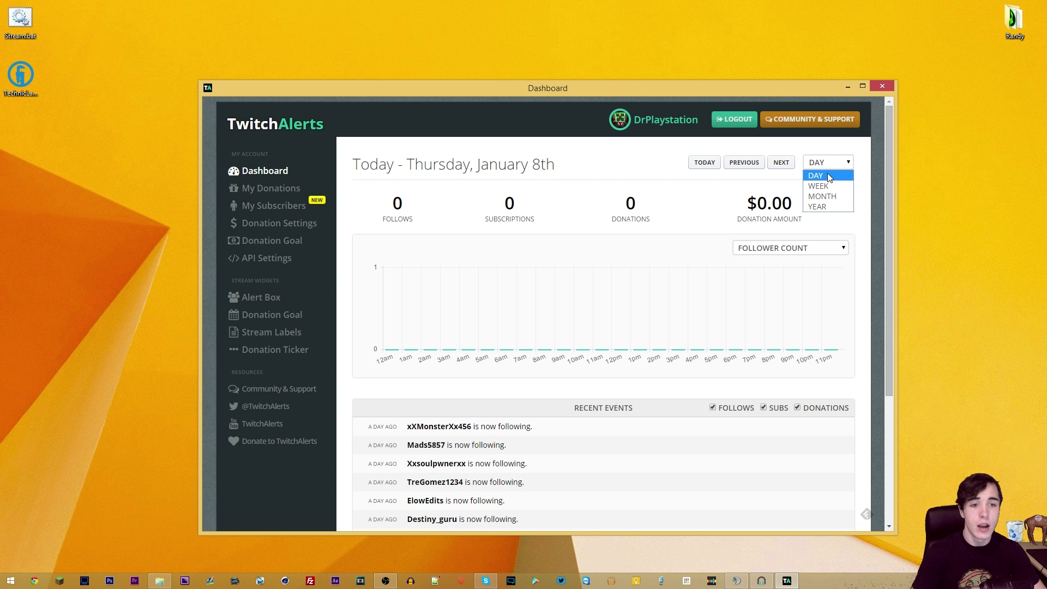
pyautogui.click(824, 197)
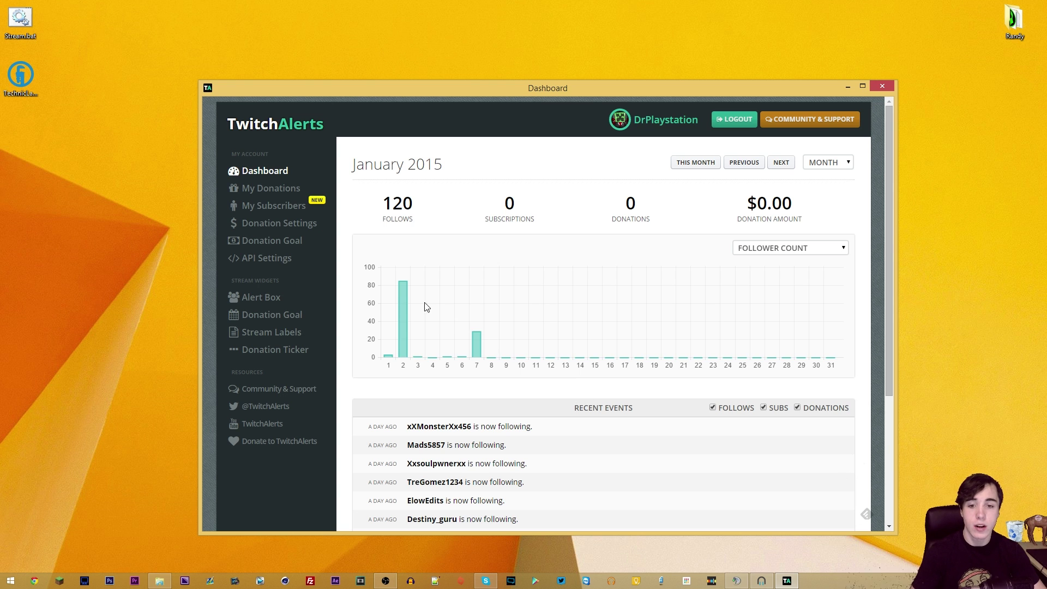
pyautogui.click(736, 165)
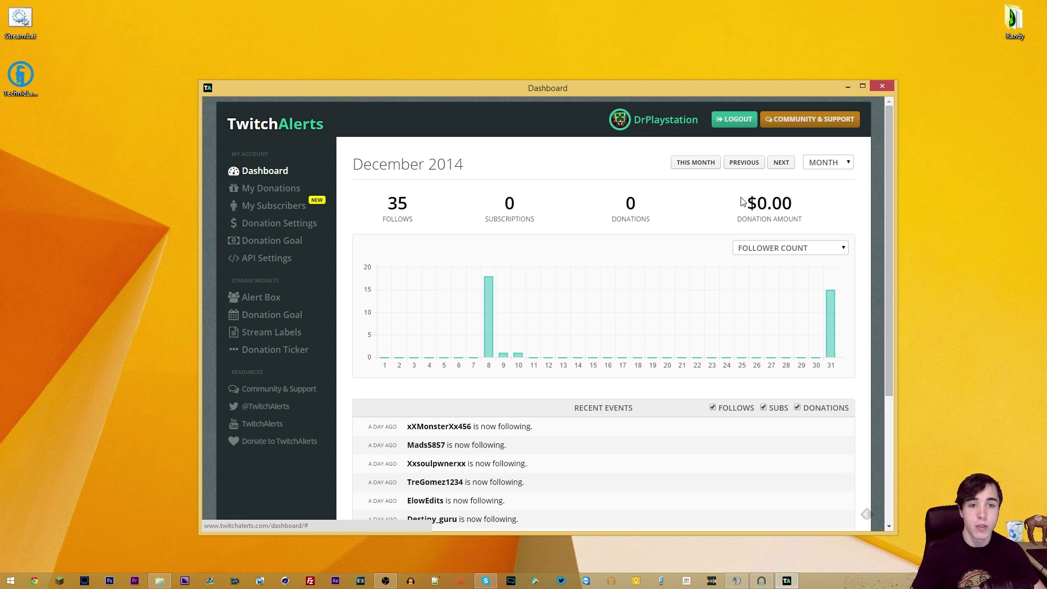
pyautogui.click(745, 166)
pyautogui.click(745, 166)
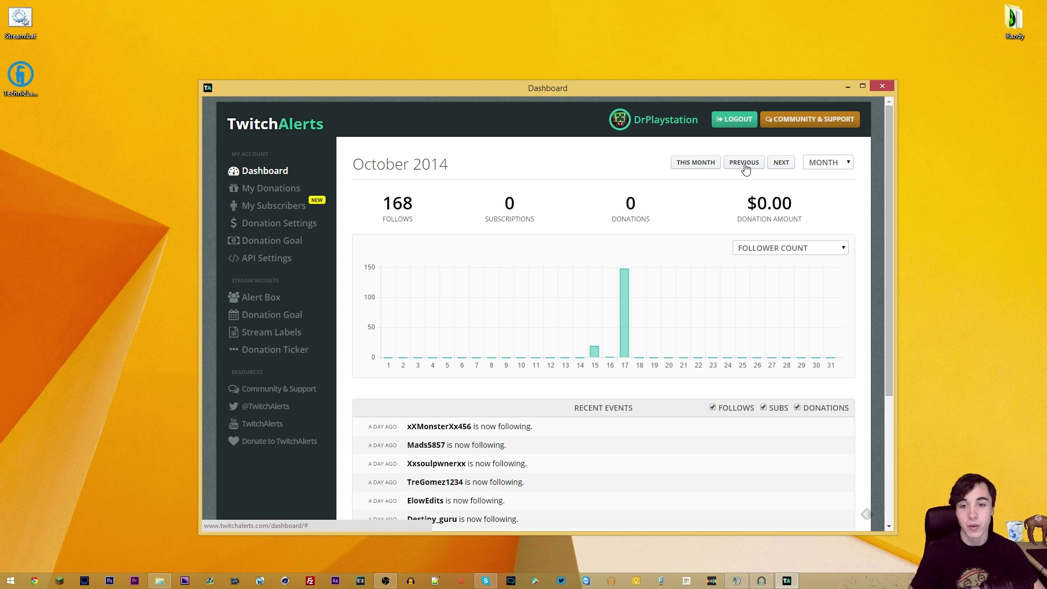
pyautogui.click(745, 166)
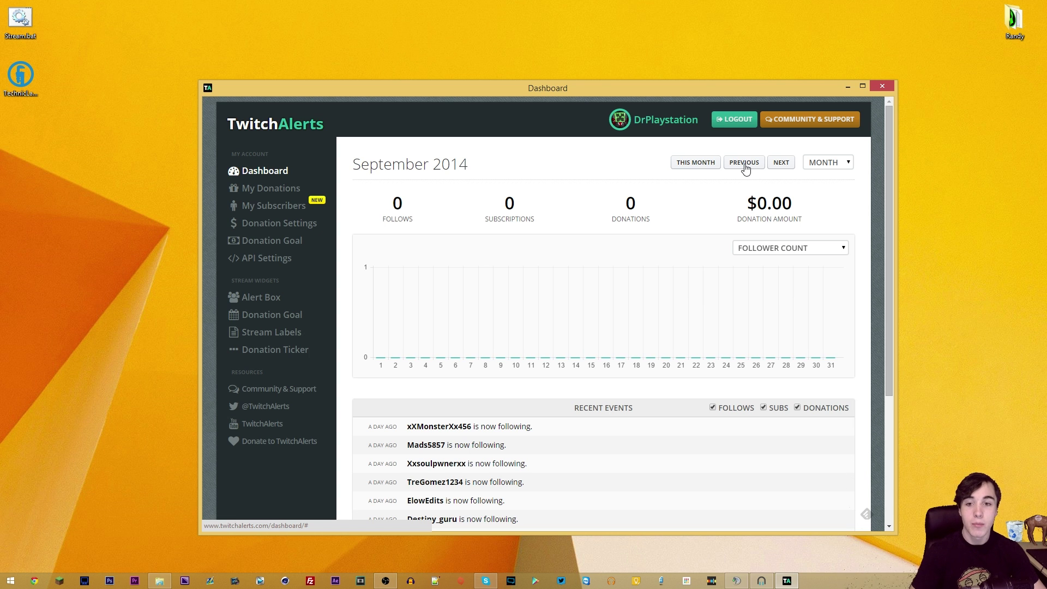
pyautogui.click(745, 166)
pyautogui.click(746, 165)
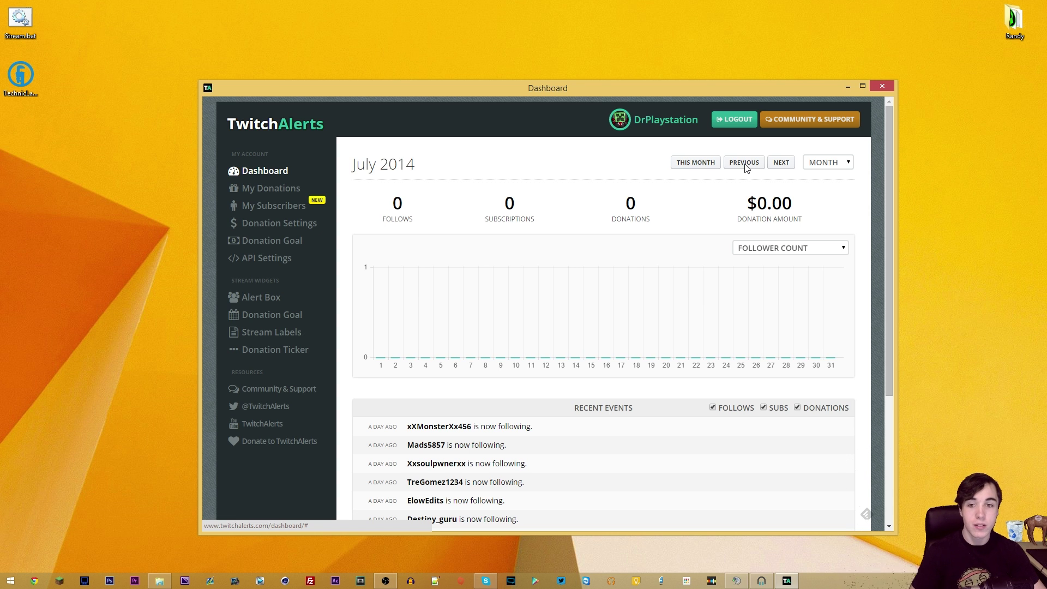
pyautogui.click(745, 166)
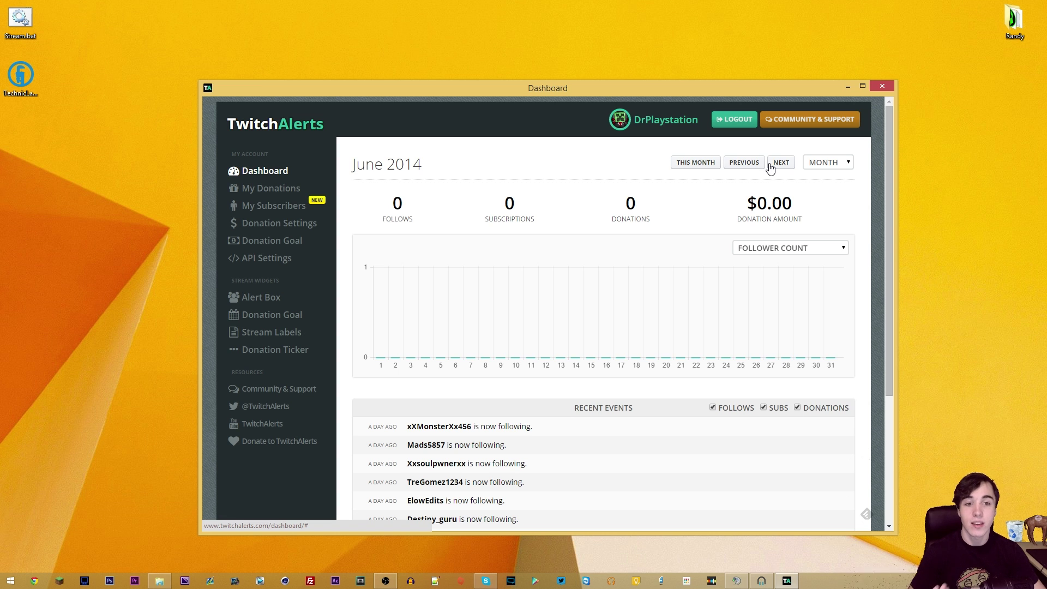
pyautogui.click(748, 166)
pyautogui.click(748, 166)
pyautogui.click(749, 168)
pyautogui.click(749, 168)
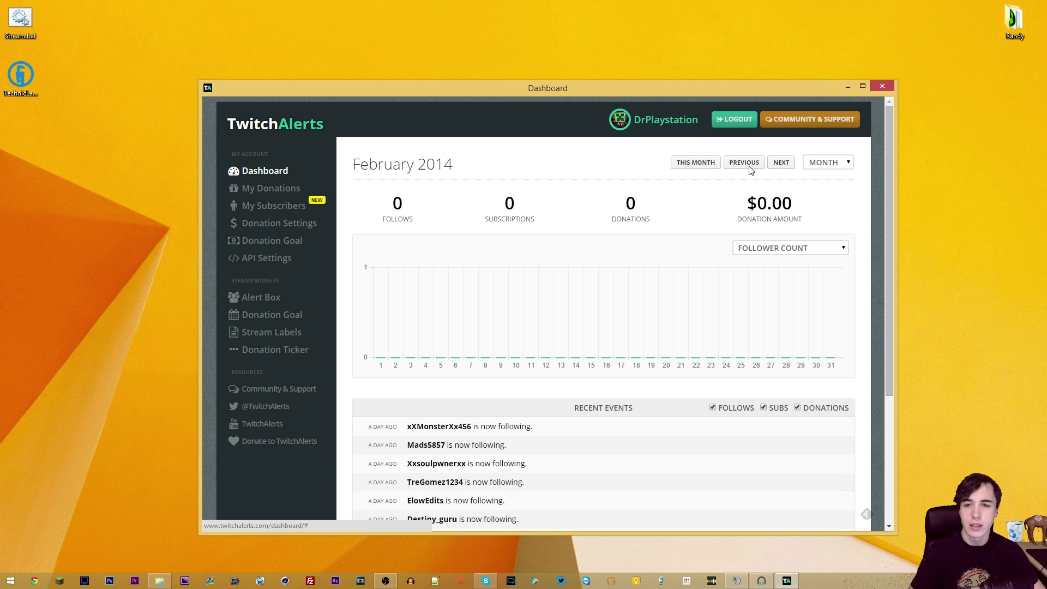
pyautogui.click(749, 168)
pyautogui.click(749, 167)
pyautogui.click(749, 168)
pyautogui.click(749, 168)
pyautogui.click(749, 168)
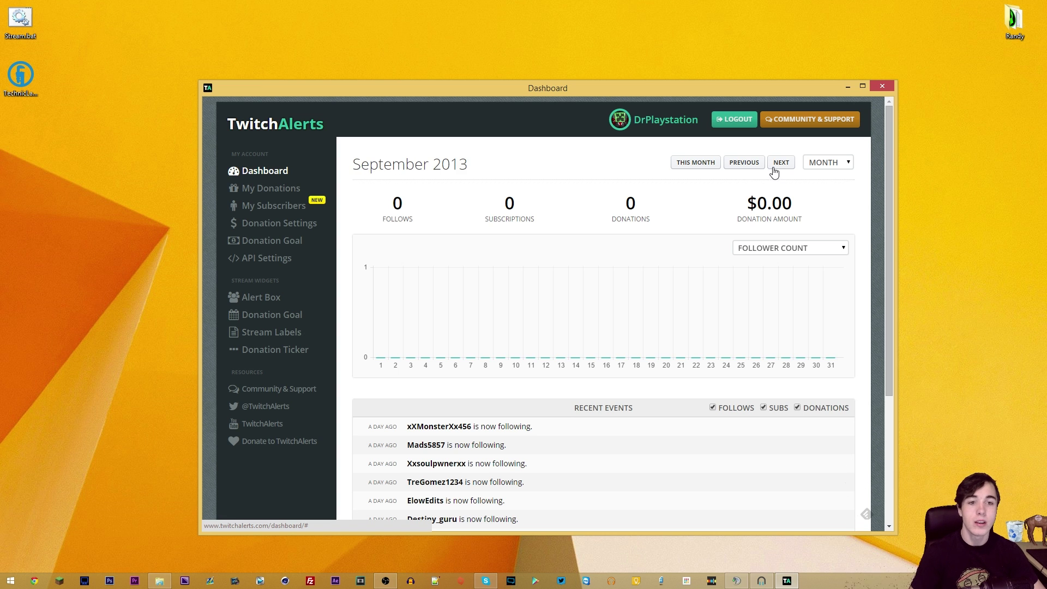
# Step forward month by month from late 2013 to October 2014
pyautogui.click(774, 169)
pyautogui.click(774, 168)
pyautogui.click(775, 168)
pyautogui.click(774, 168)
pyautogui.click(775, 168)
pyautogui.click(775, 168)
pyautogui.click(775, 168)
pyautogui.click(776, 167)
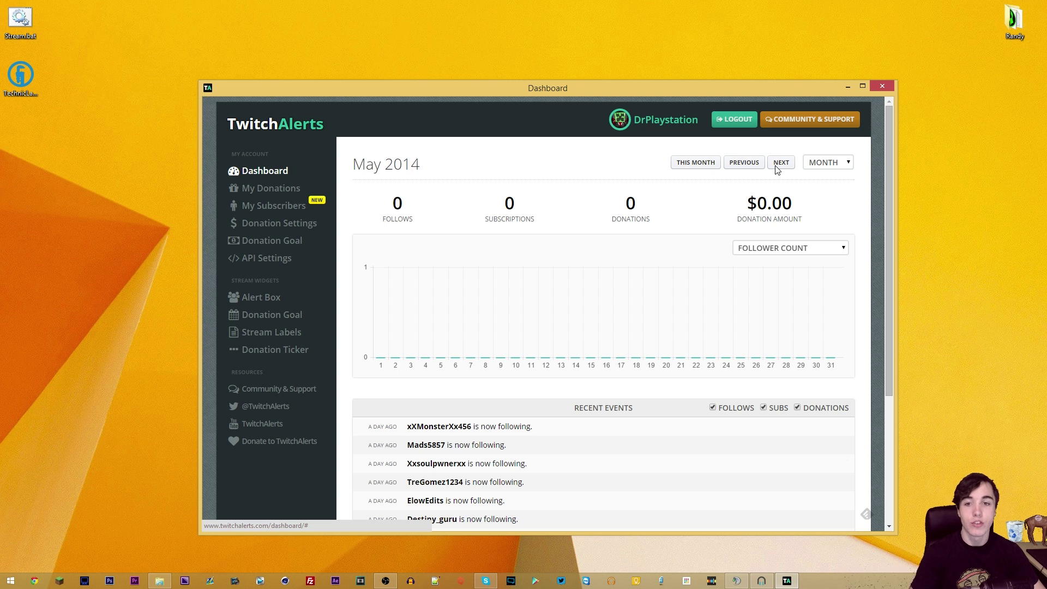
pyautogui.click(777, 169)
pyautogui.click(776, 169)
pyautogui.click(777, 169)
pyautogui.click(778, 169)
pyautogui.click(779, 168)
pyautogui.click(779, 168)
pyautogui.click(750, 168)
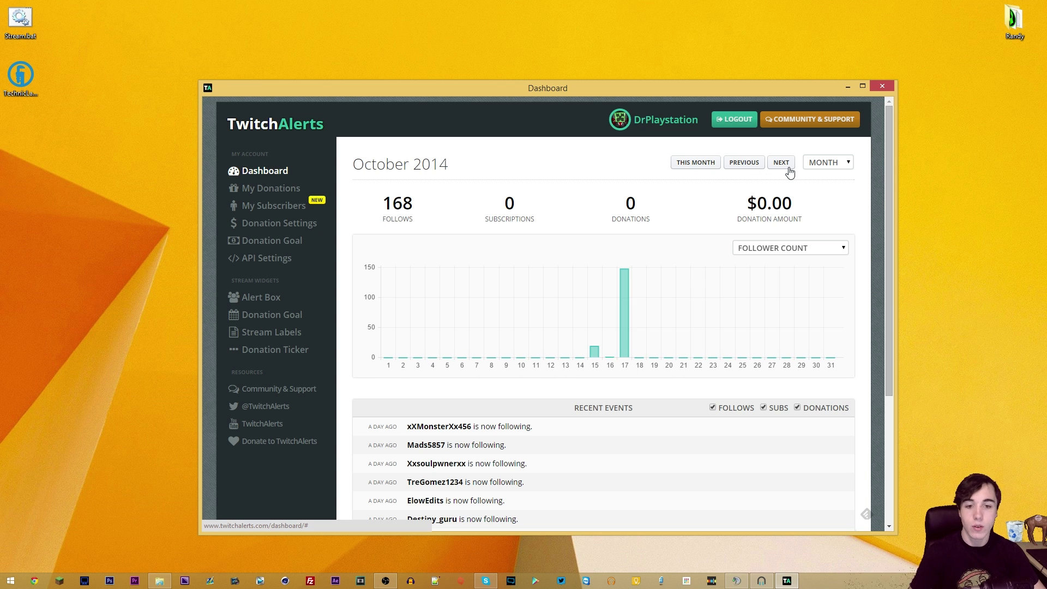
# Browse forward past December 2014 into the early months of 2015
pyautogui.moveTo(626, 299)
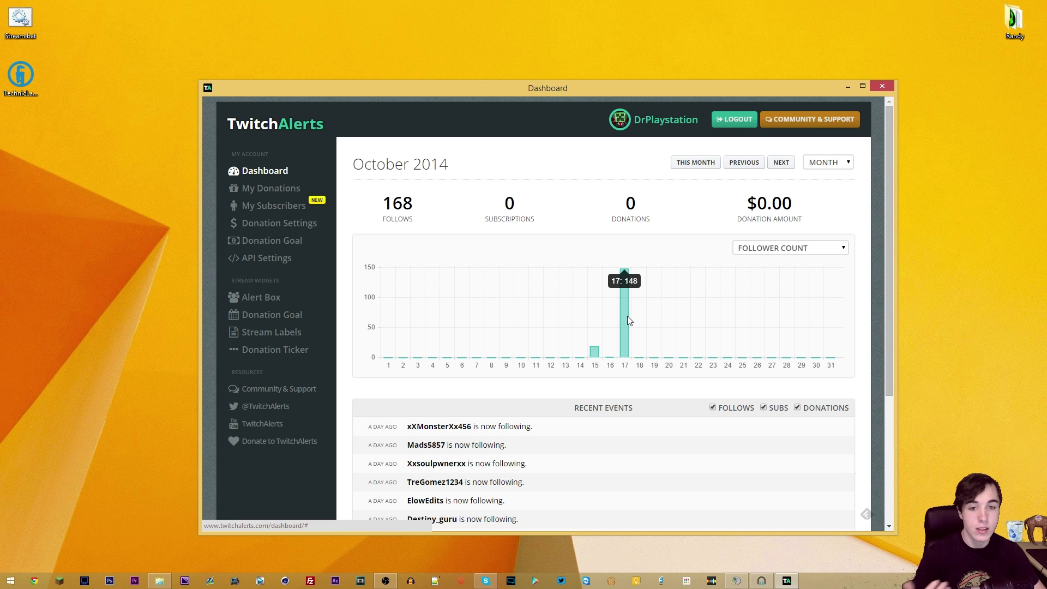
pyautogui.click(783, 165)
pyautogui.click(783, 166)
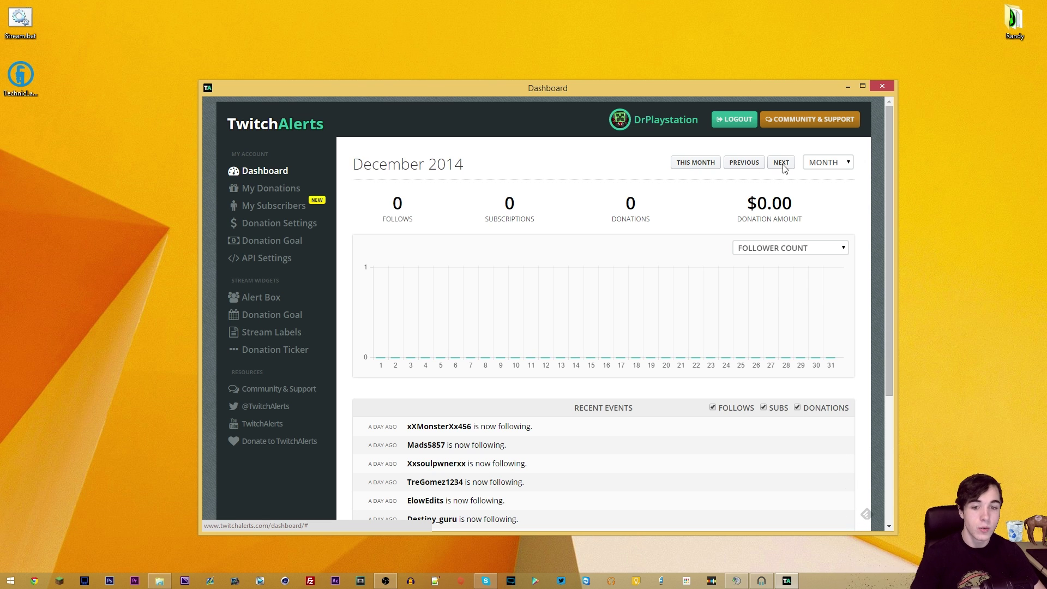
pyautogui.click(783, 167)
pyautogui.click(751, 169)
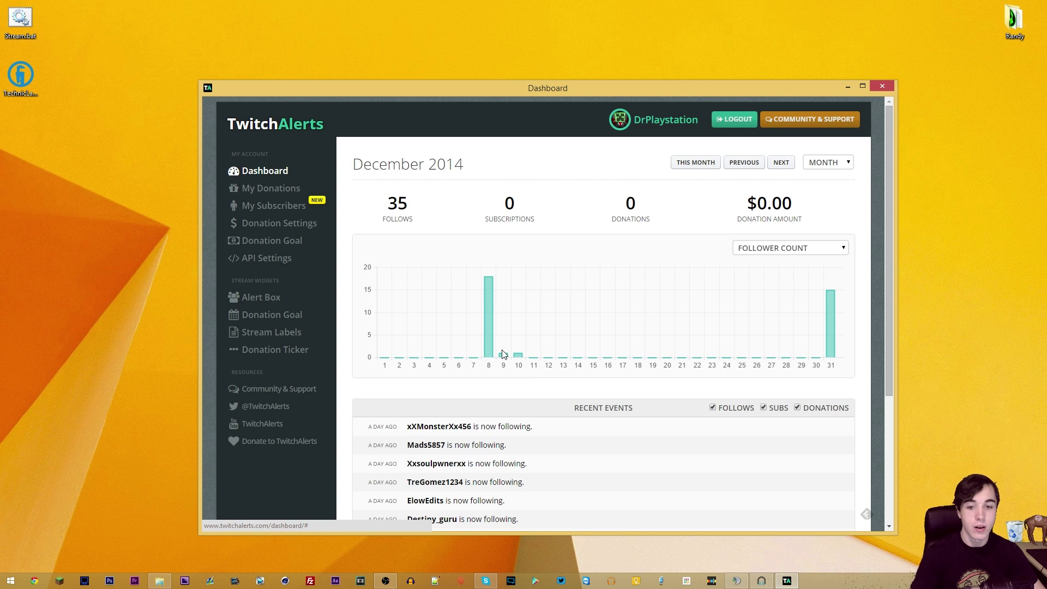
pyautogui.moveTo(506, 359)
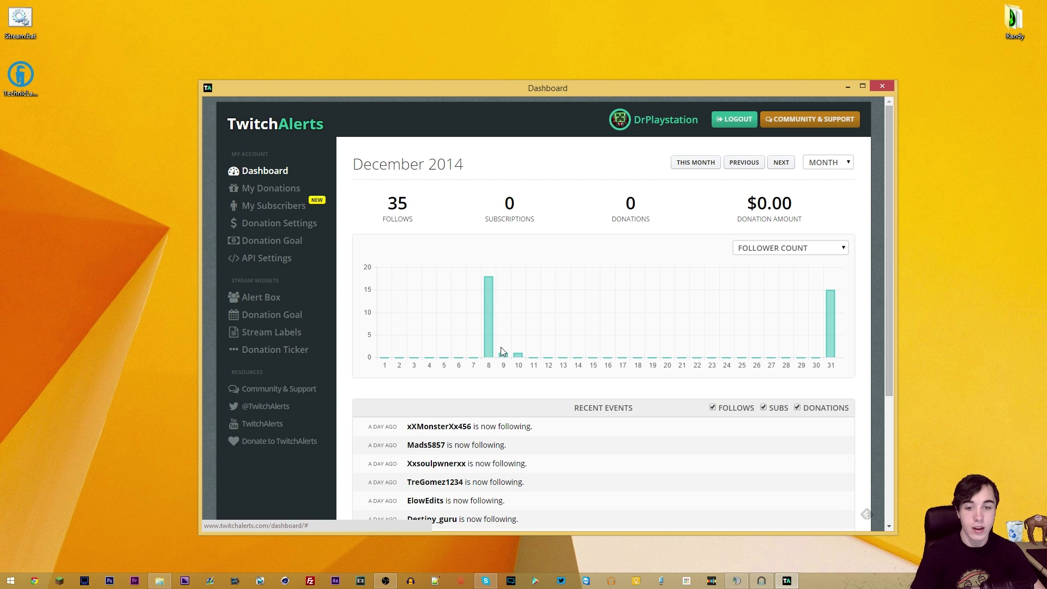
pyautogui.moveTo(828, 312)
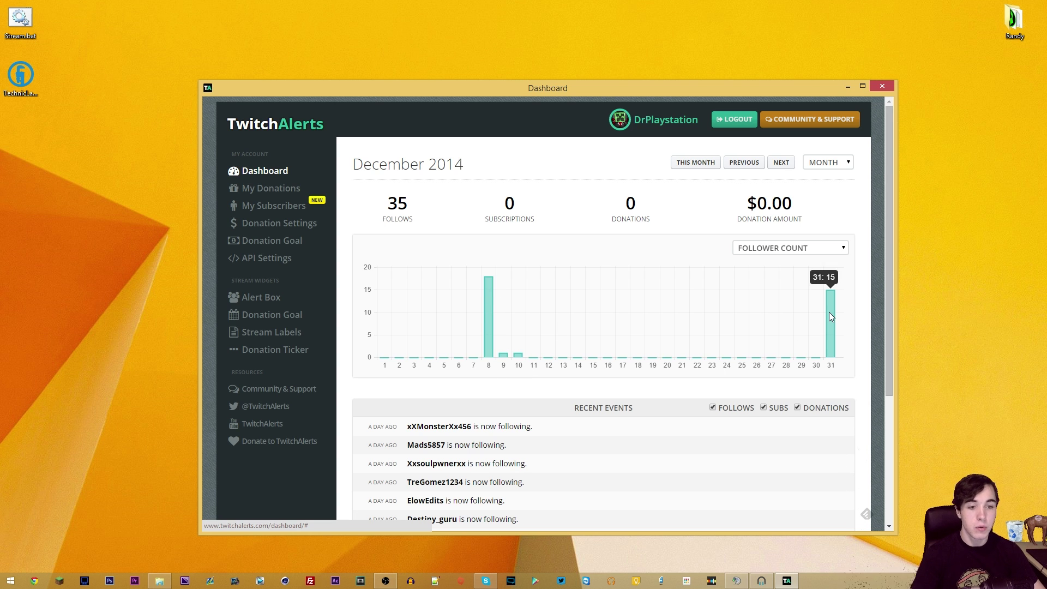
pyautogui.click(783, 166)
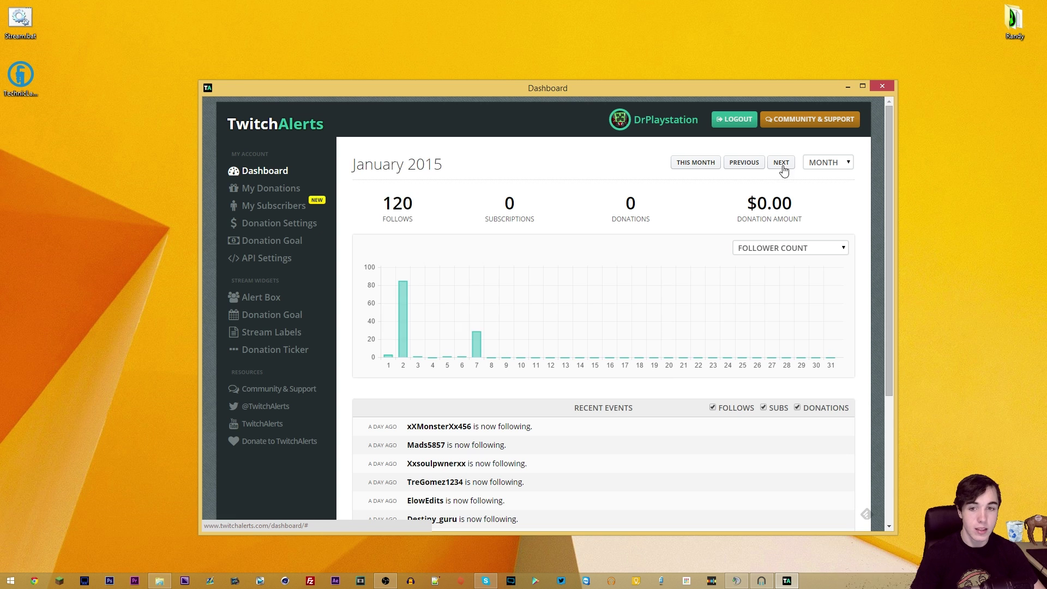
pyautogui.click(783, 166)
pyautogui.click(783, 166)
pyautogui.click(783, 166)
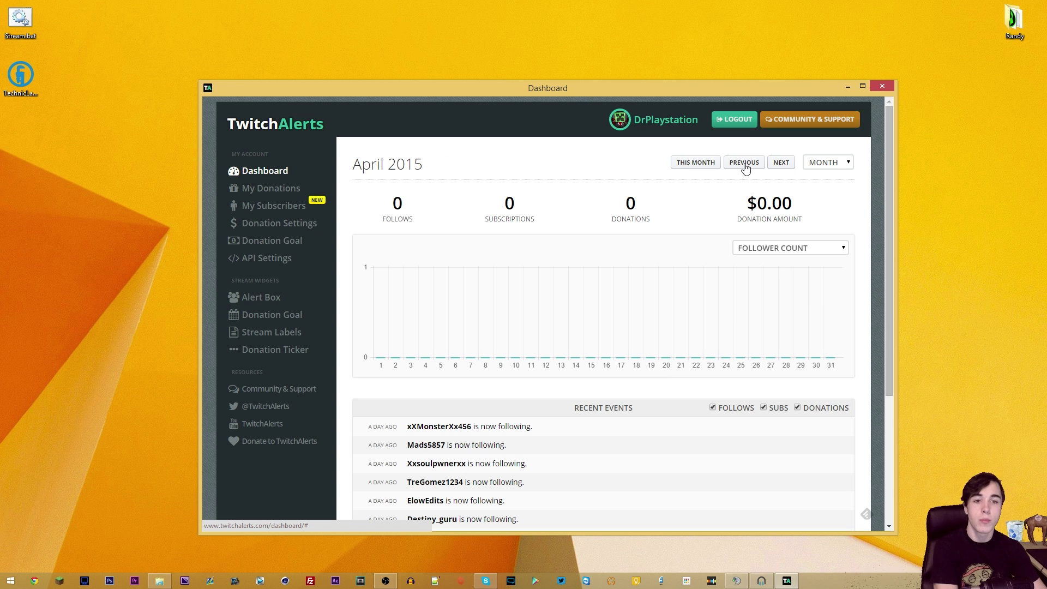
# Switch the statistics period to YEAR and step back to show 2014
pyautogui.click(829, 164)
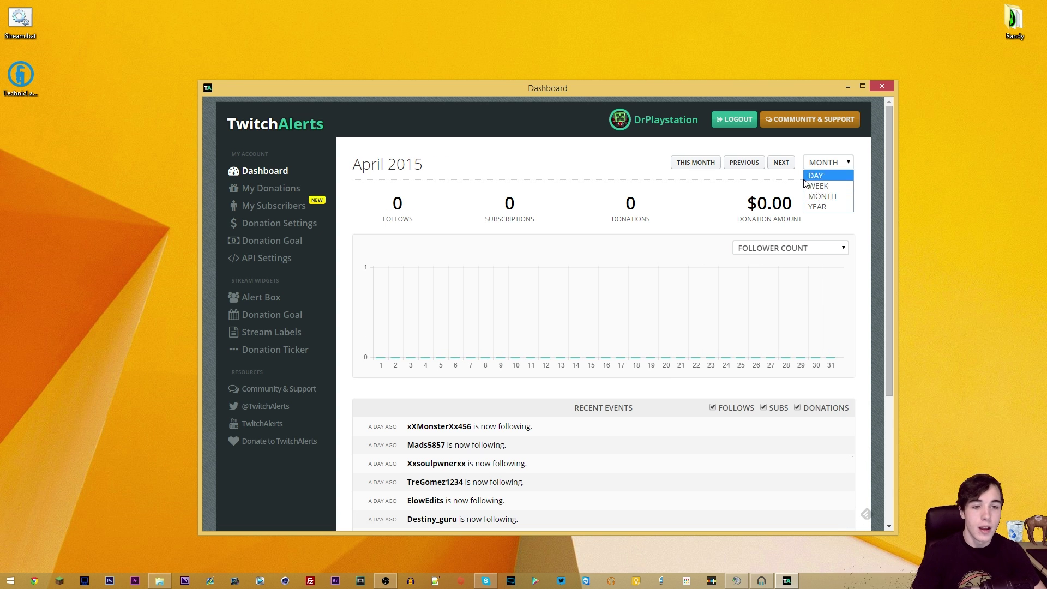
pyautogui.click(816, 210)
pyautogui.moveTo(410, 322)
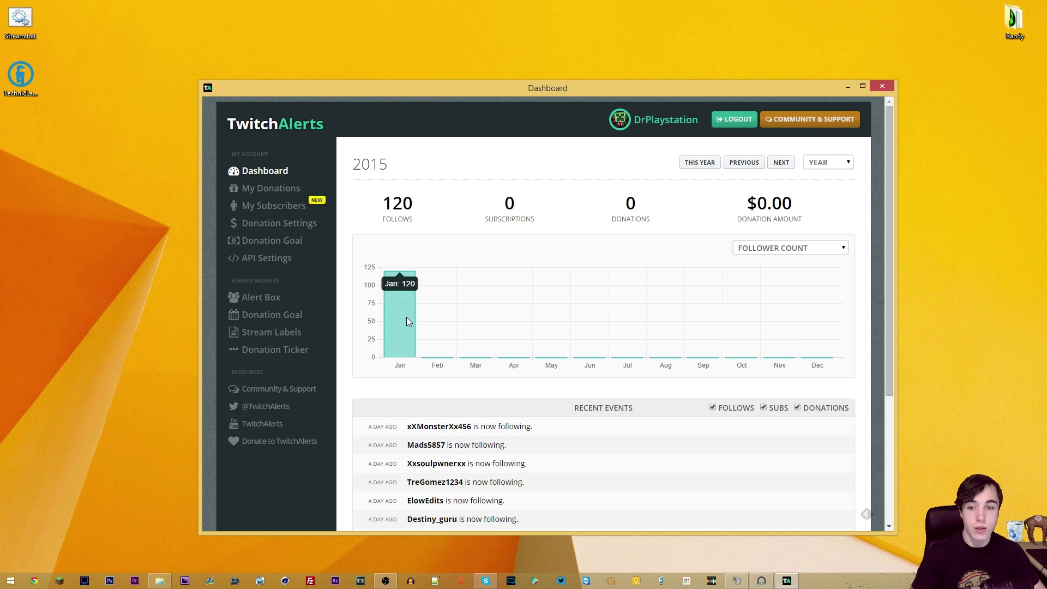
pyautogui.click(737, 166)
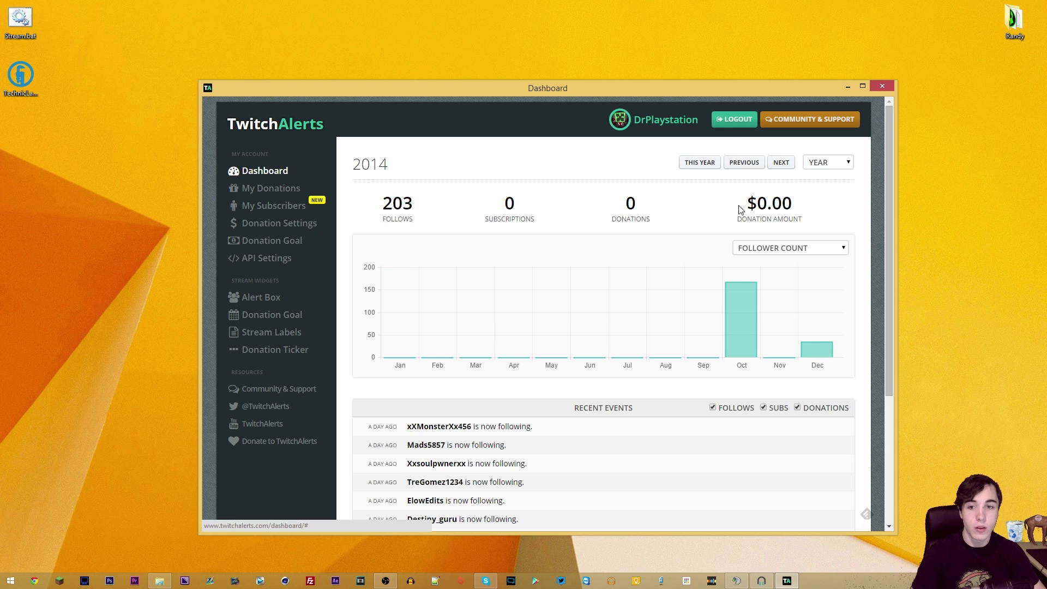
pyautogui.moveTo(743, 317)
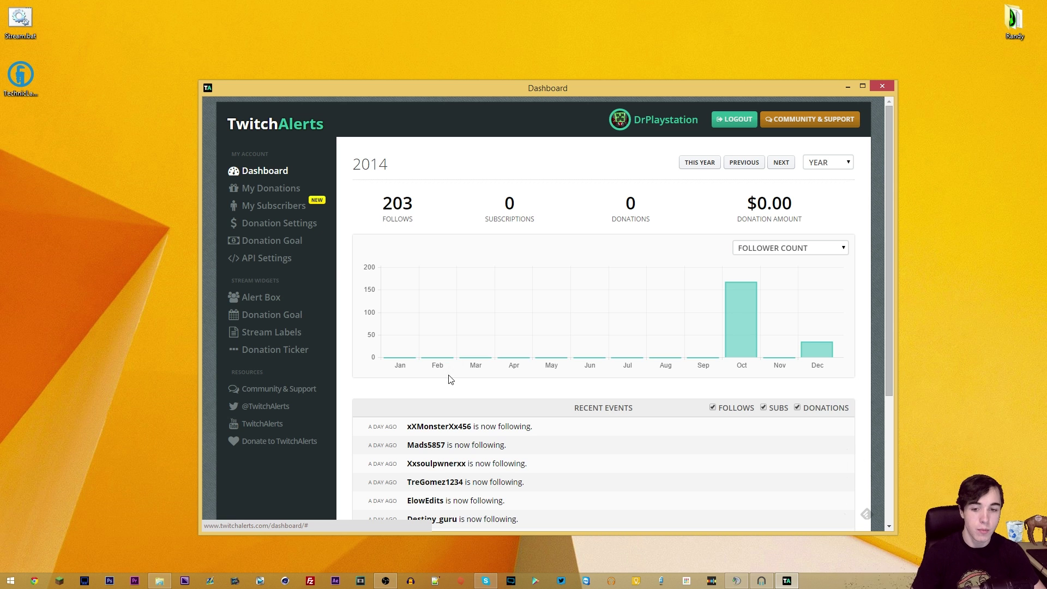
pyautogui.click(284, 198)
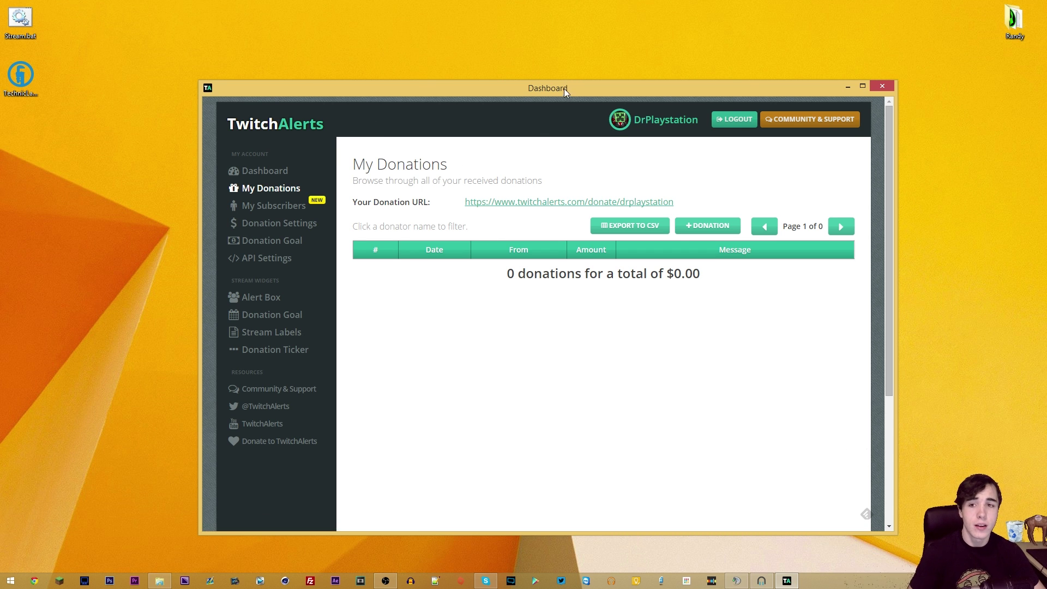
# Reposition the window, then start adding a donation manually in the Add a Donation dialog
pyautogui.moveTo(563, 88); pyautogui.dragTo(478, 20)
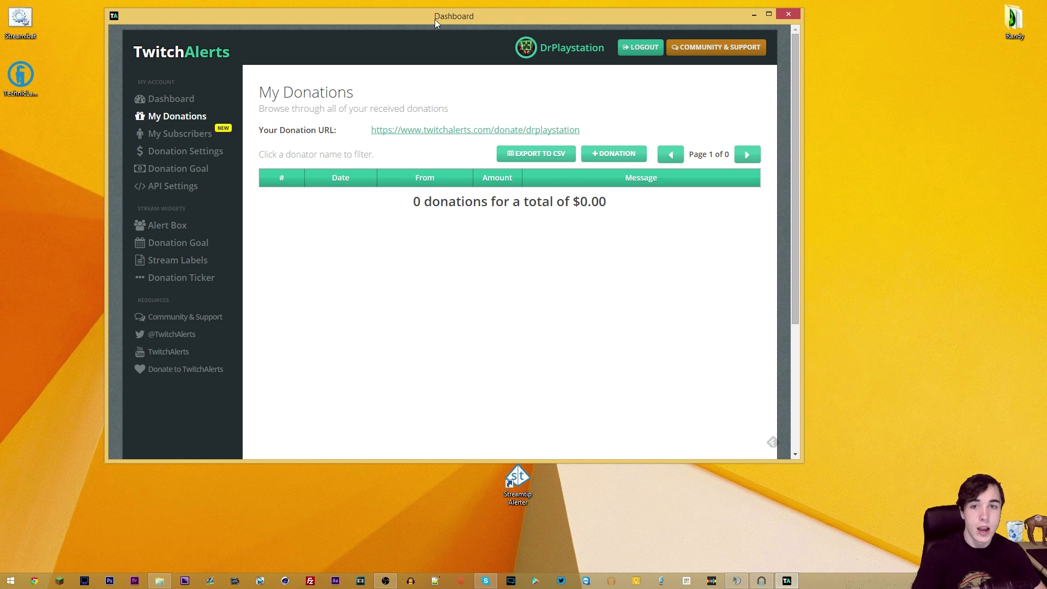
pyautogui.moveTo(434, 18); pyautogui.dragTo(545, 100)
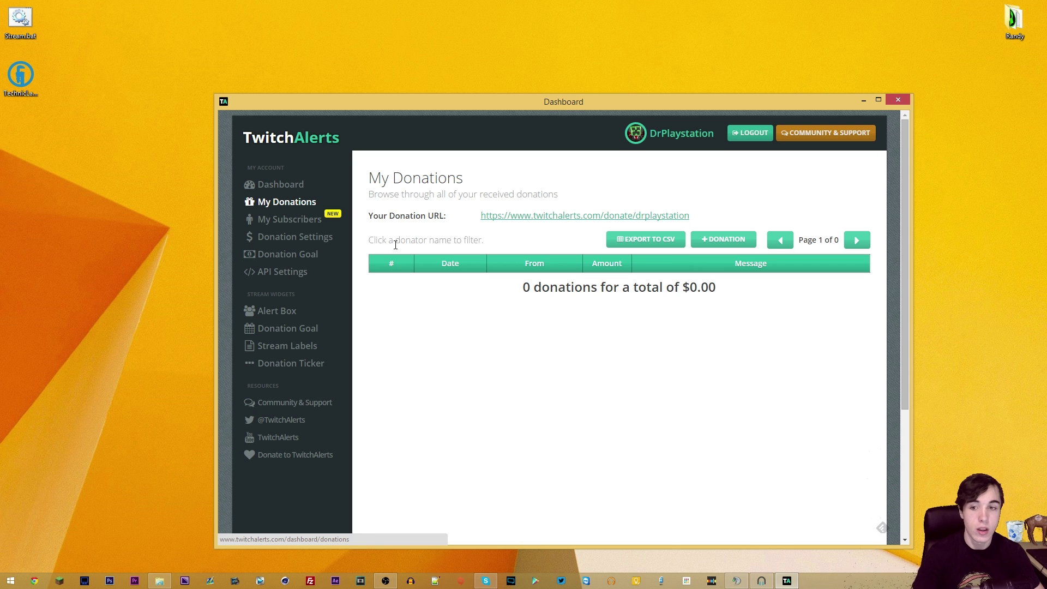
pyautogui.click(746, 244)
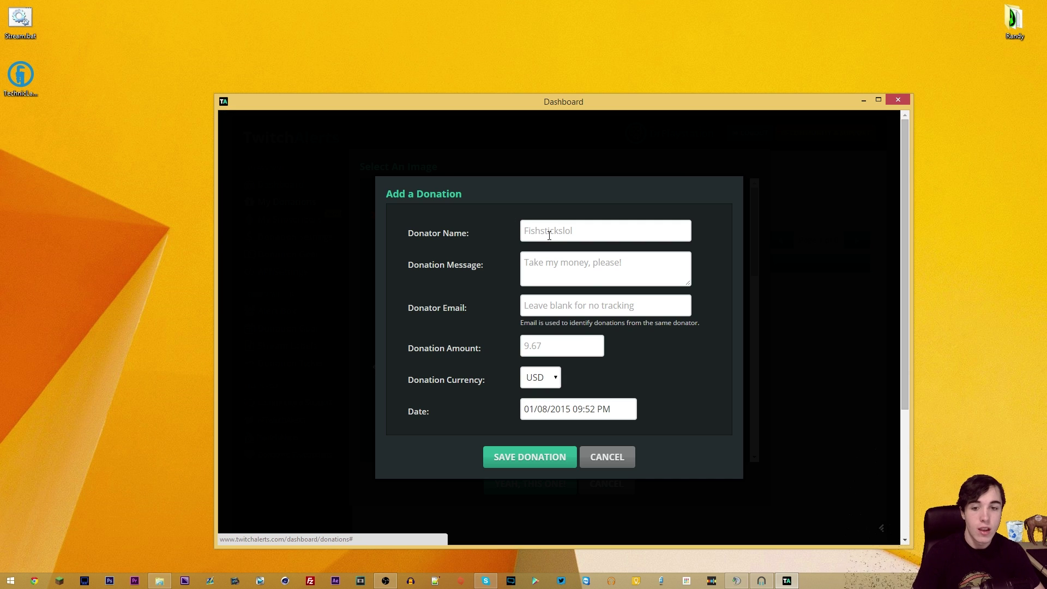
pyautogui.click(606, 464)
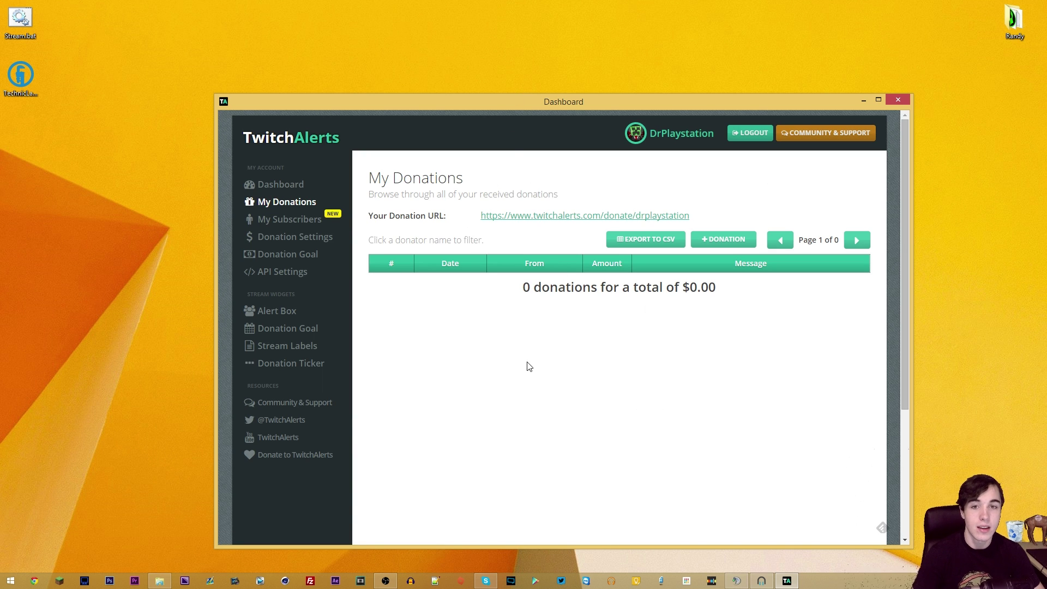
pyautogui.moveTo(515, 100); pyautogui.dragTo(466, 14)
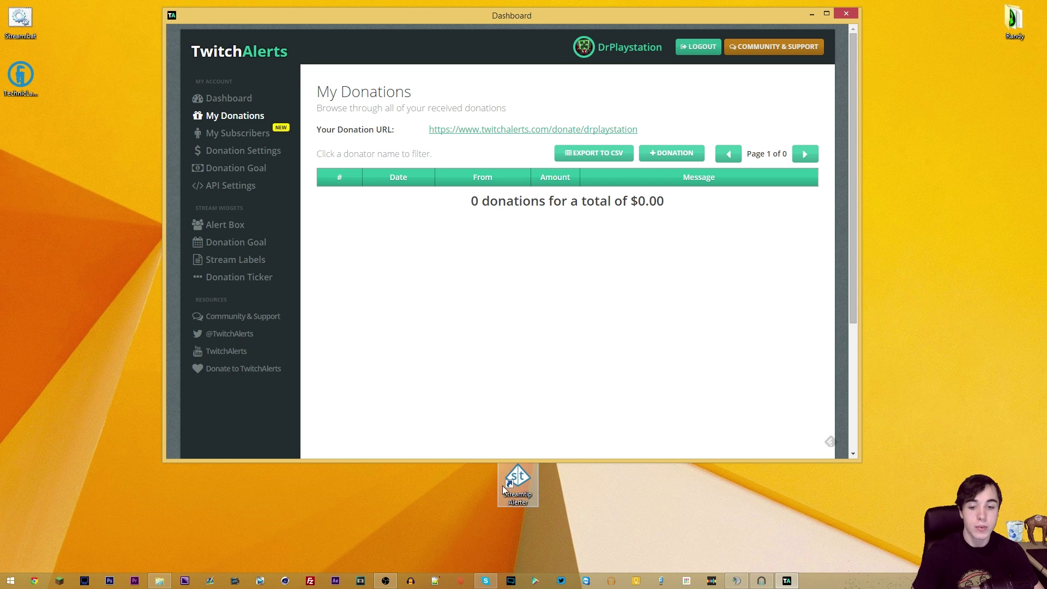
pyautogui.moveTo(526, 17); pyautogui.dragTo(546, 112)
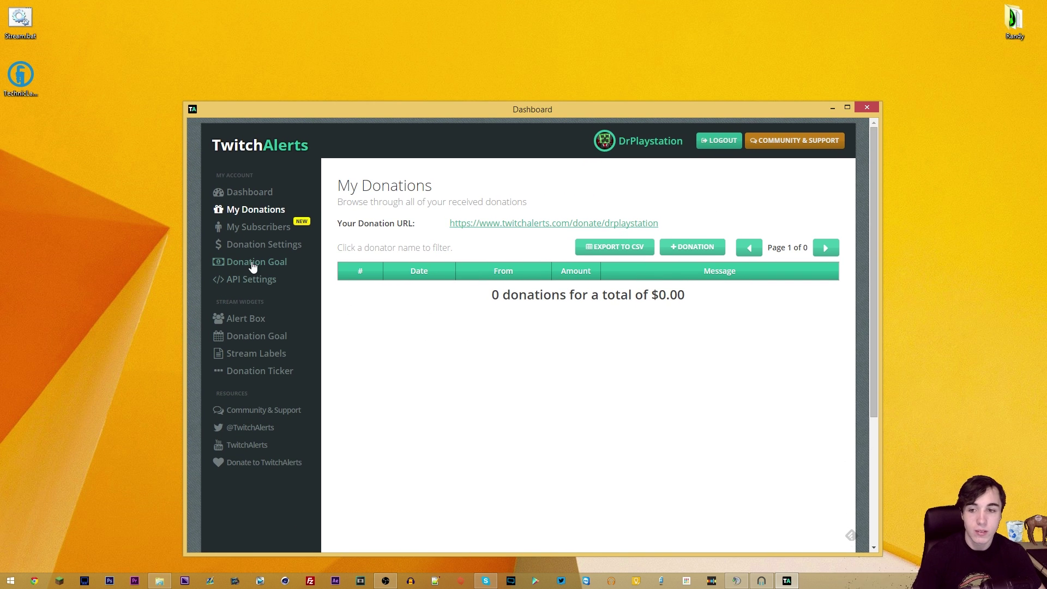
pyautogui.click(241, 233)
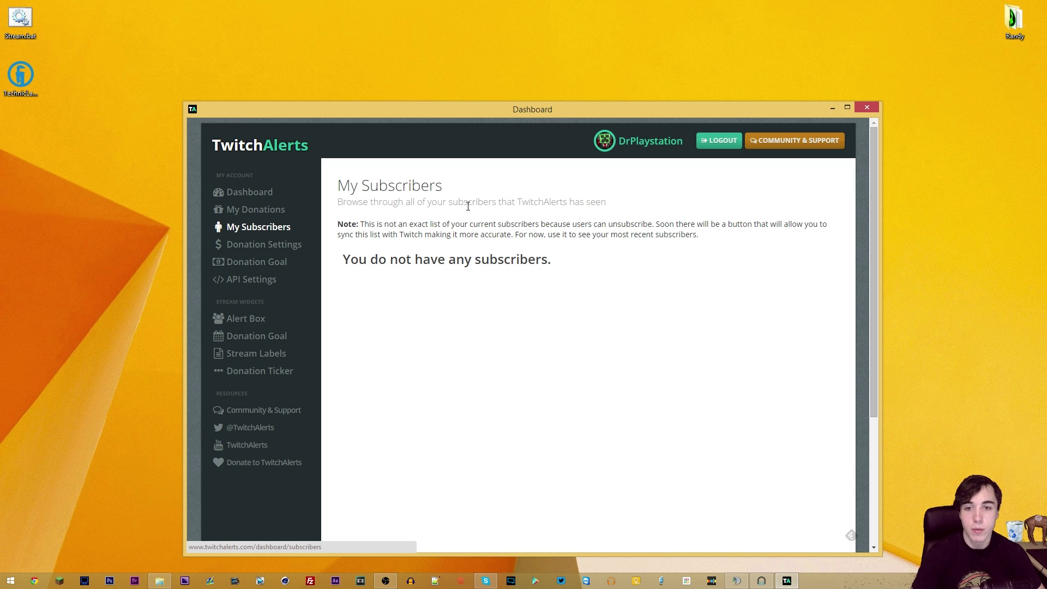
# Highlight and read the My Subscribers subtitle and its no-subscribers note
pyautogui.moveTo(354, 202); pyautogui.dragTo(593, 202)
pyautogui.click(599, 203)
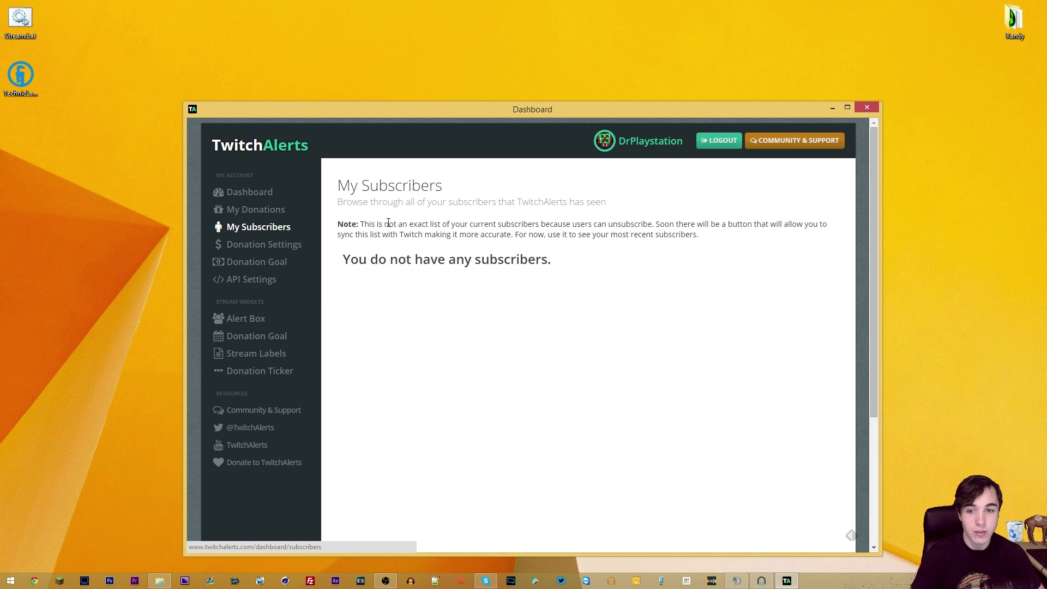
pyautogui.moveTo(365, 227); pyautogui.dragTo(570, 226)
pyautogui.moveTo(637, 225); pyautogui.dragTo(606, 236)
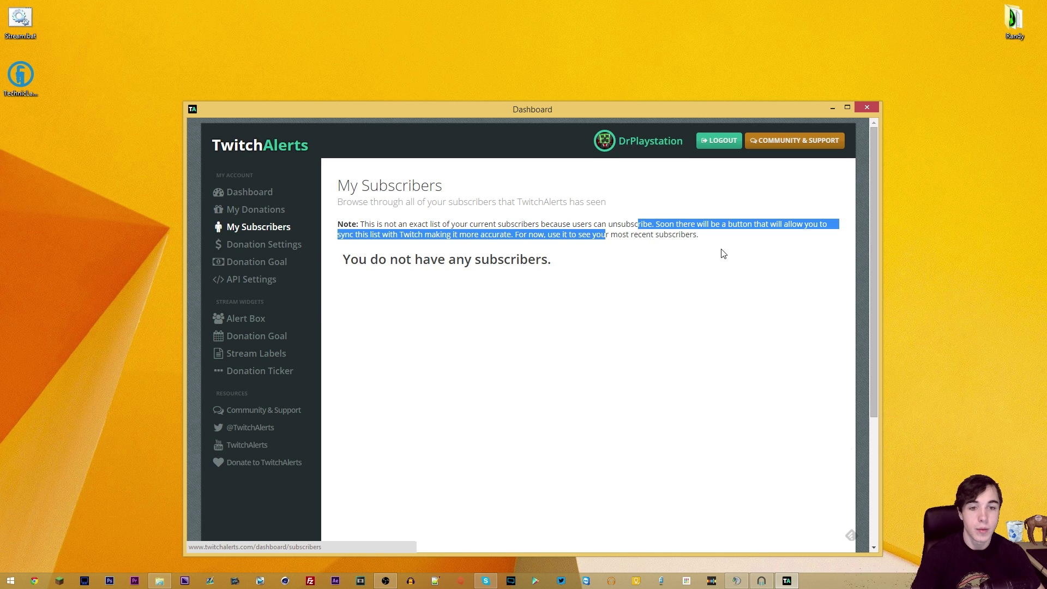
pyautogui.click(668, 239)
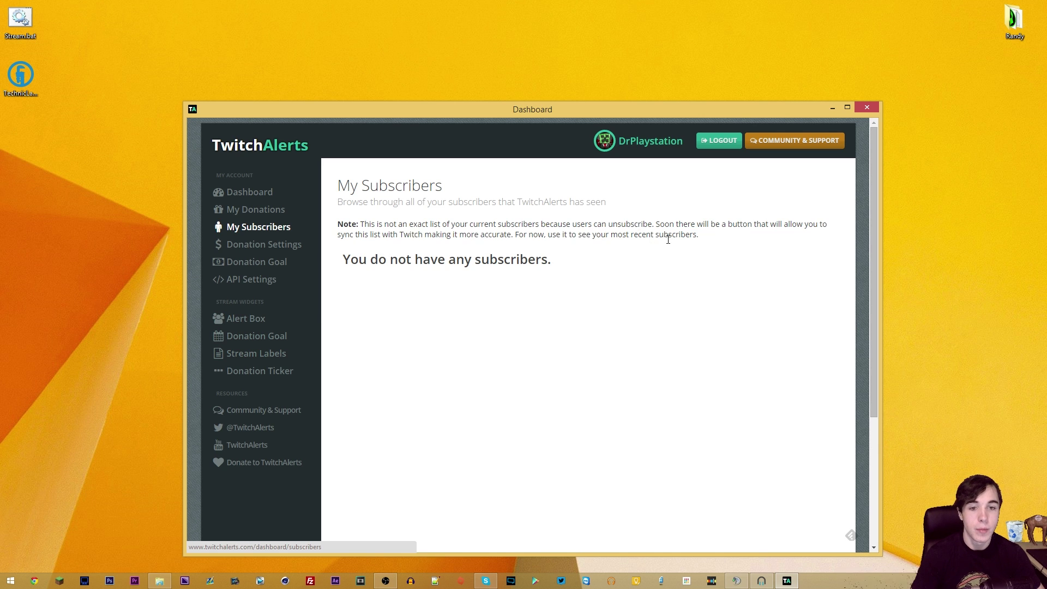
pyautogui.click(243, 253)
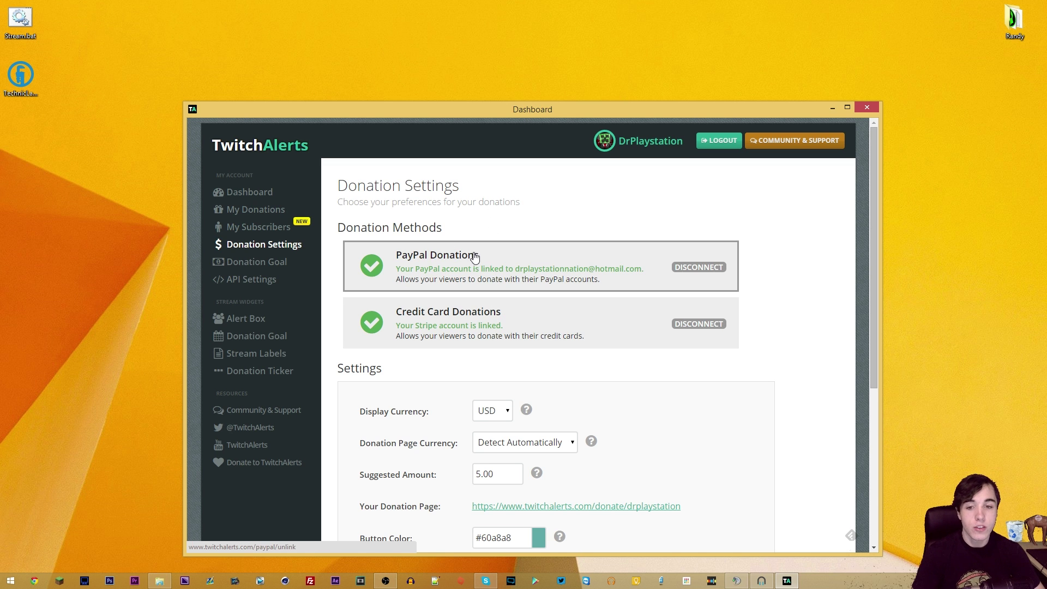
# Review the currency options, keeping Detect Automatically for page currency and USD for display
pyautogui.moveTo(506, 112); pyautogui.dragTo(534, 70)
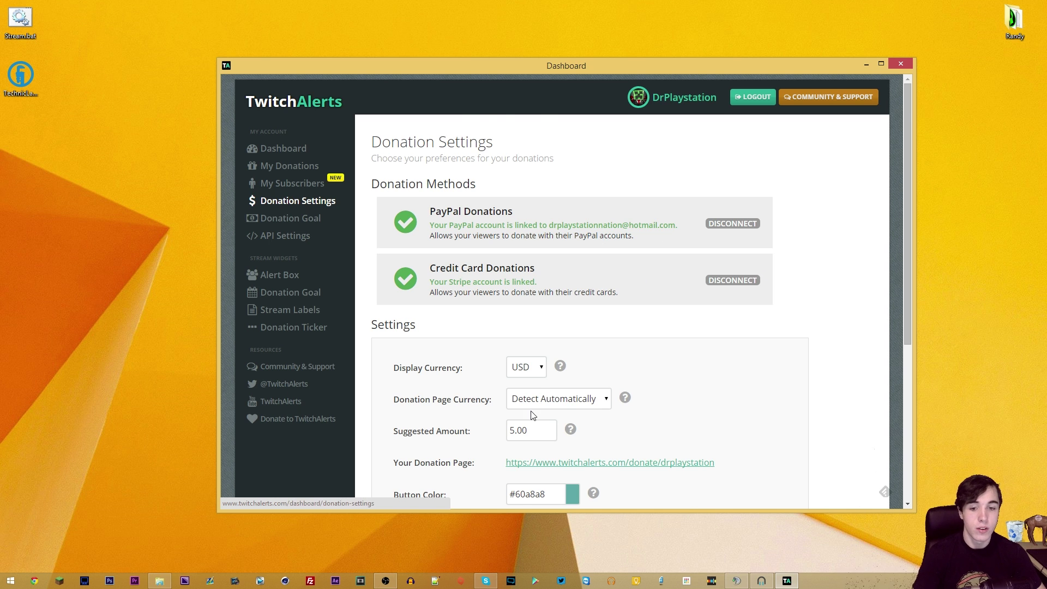
pyautogui.scroll(-1, 532, 416)
pyautogui.scroll(-1, 428, 321)
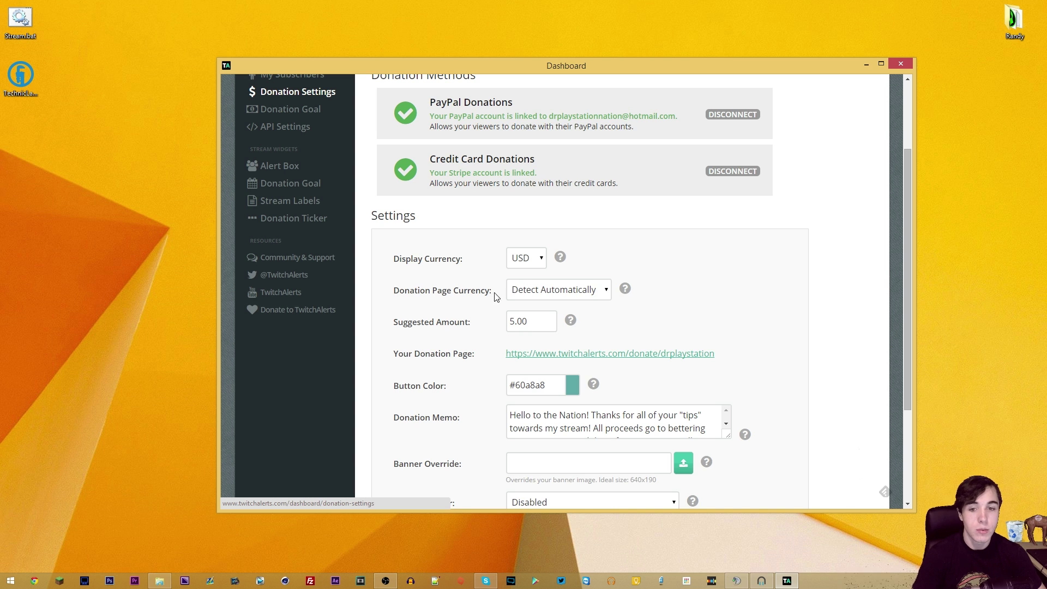
pyautogui.click(533, 292)
pyautogui.click(535, 293)
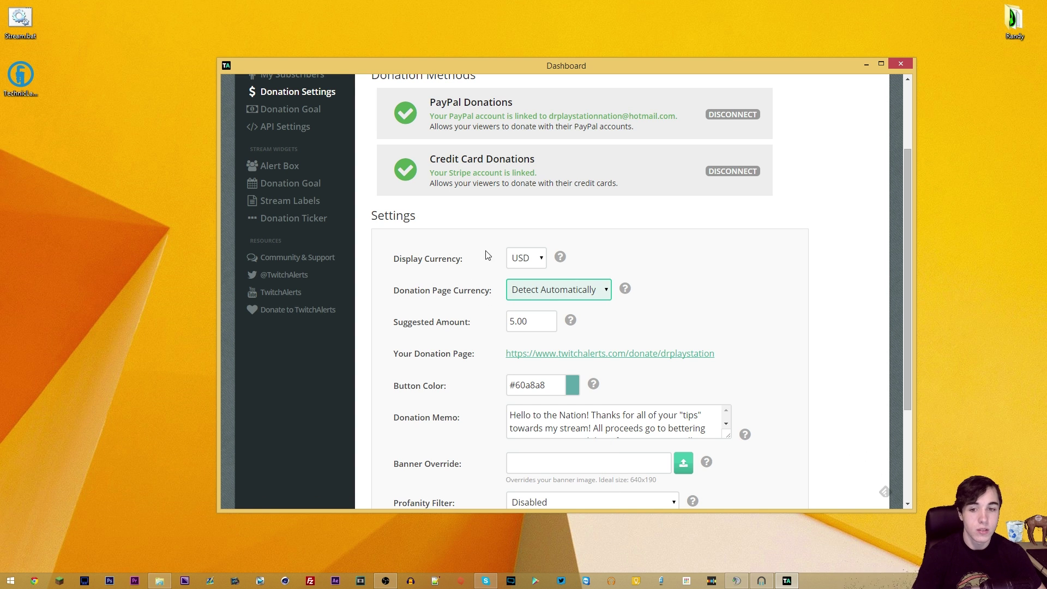
pyautogui.click(518, 259)
pyautogui.click(527, 261)
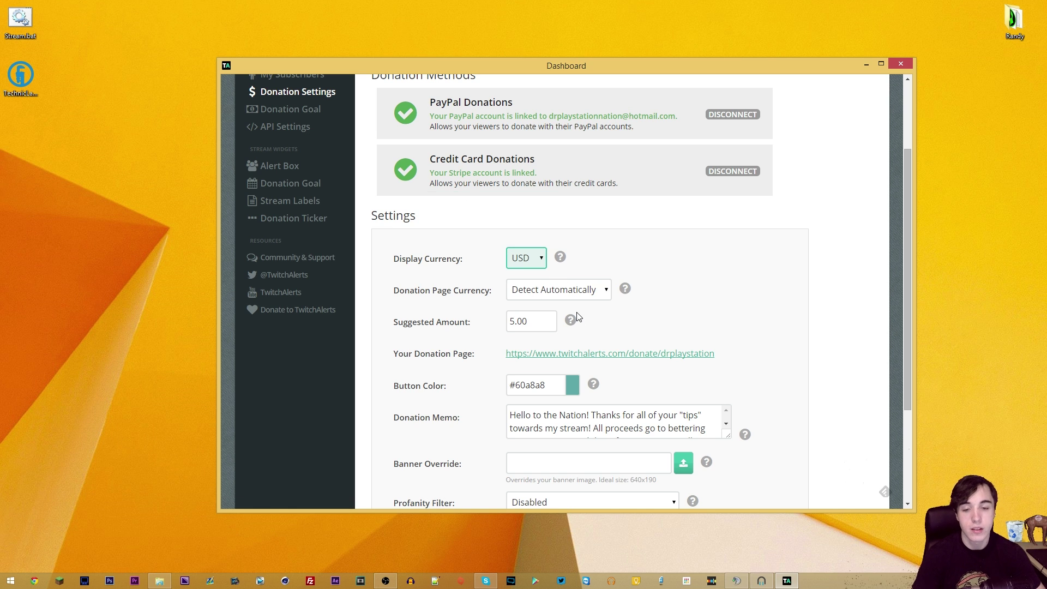
pyautogui.click(683, 304)
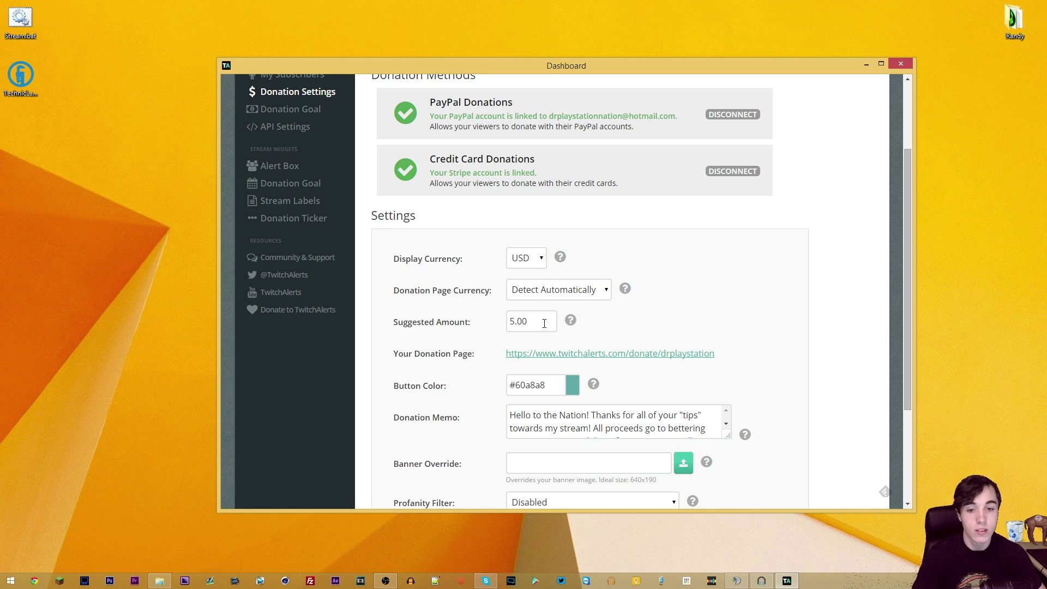
pyautogui.moveTo(570, 326)
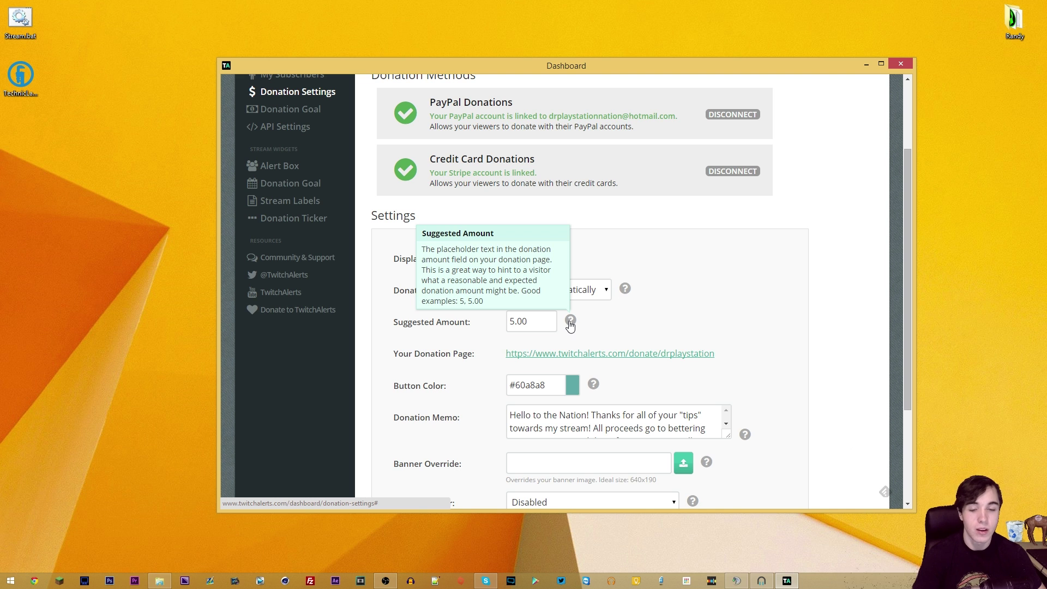
# Scroll through the remaining settings and highlight the Donation Memo text
pyautogui.scroll(-3, 666, 322)
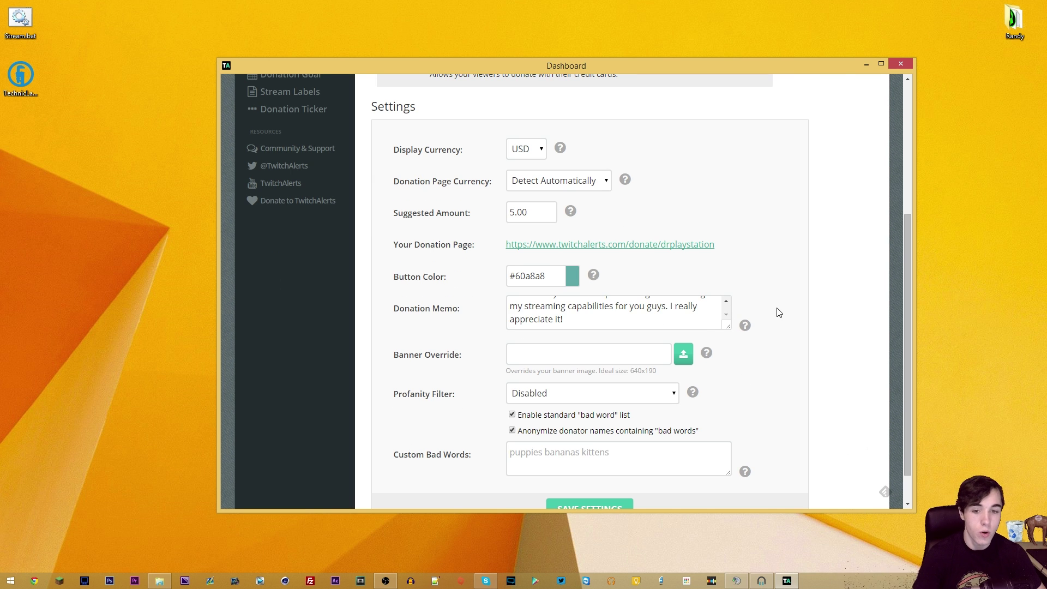
pyautogui.scroll(3, 577, 319)
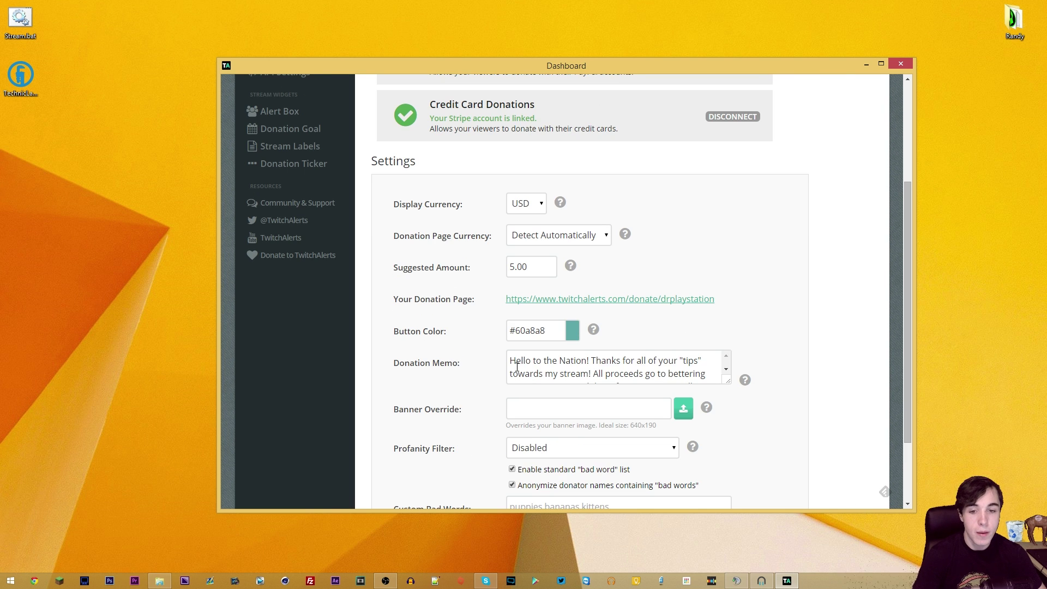
pyautogui.moveTo(515, 361); pyautogui.dragTo(608, 383)
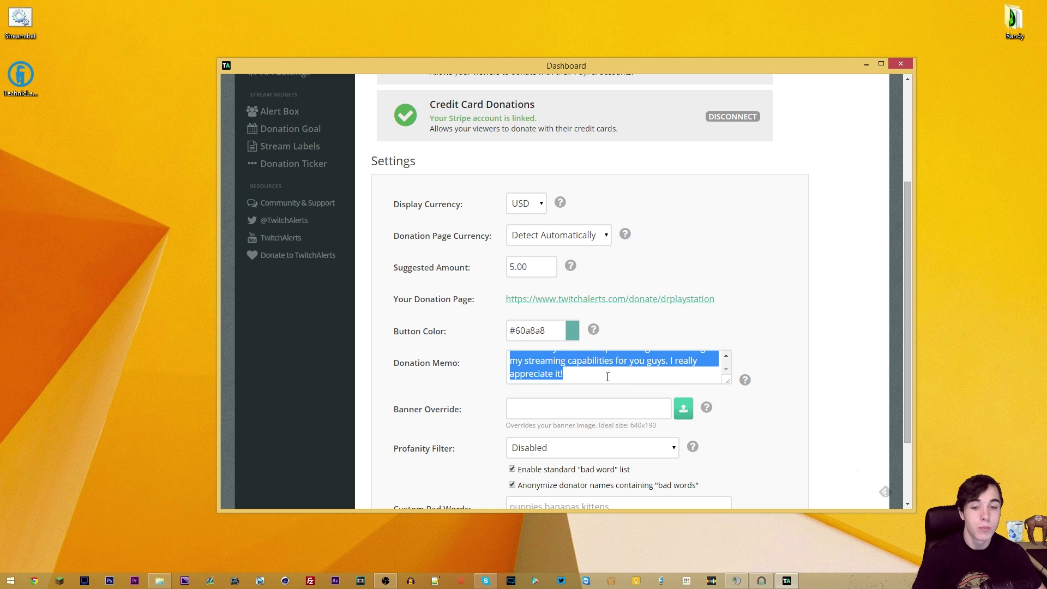
pyautogui.click(607, 377)
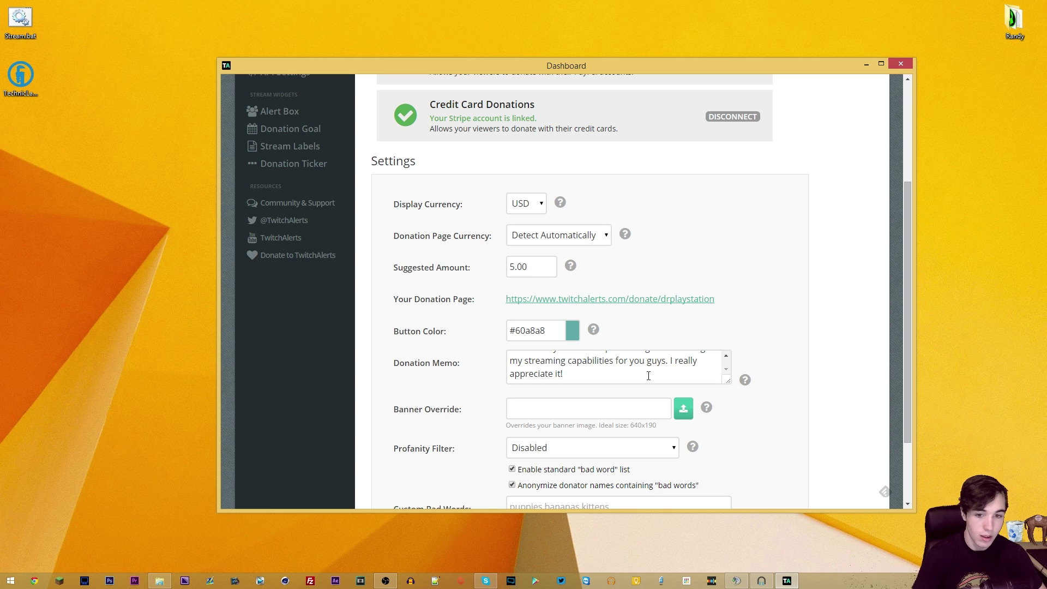
pyautogui.scroll(-3, 794, 304)
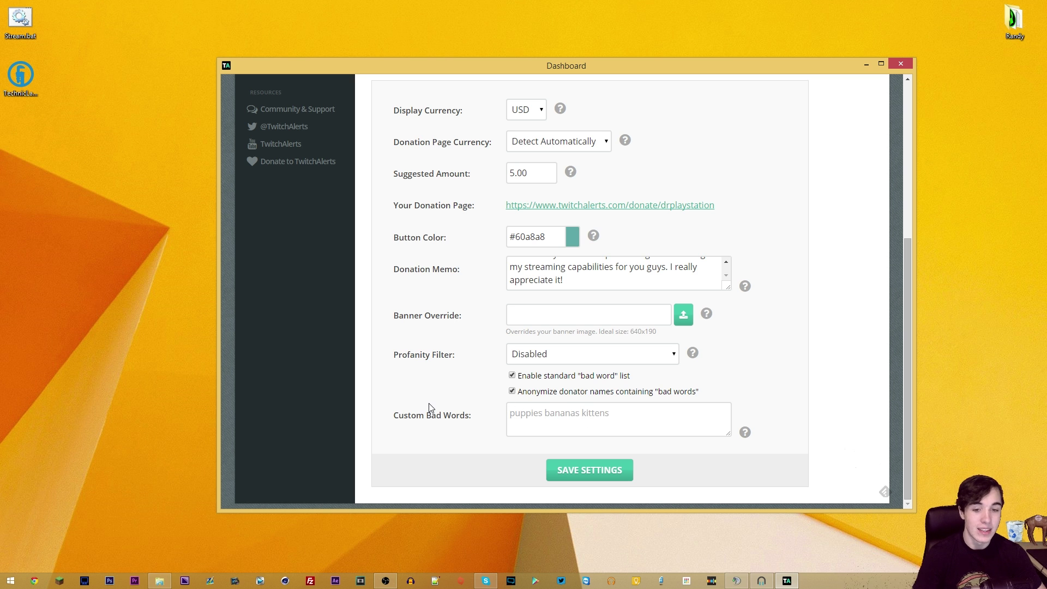
pyautogui.scroll(5, 420, 374)
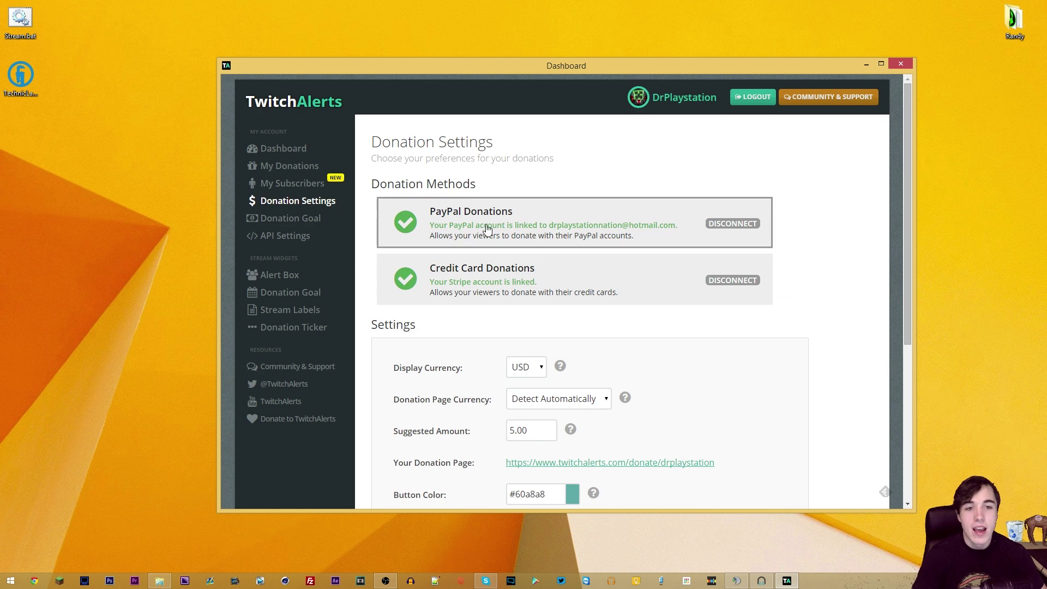
pyautogui.click(297, 219)
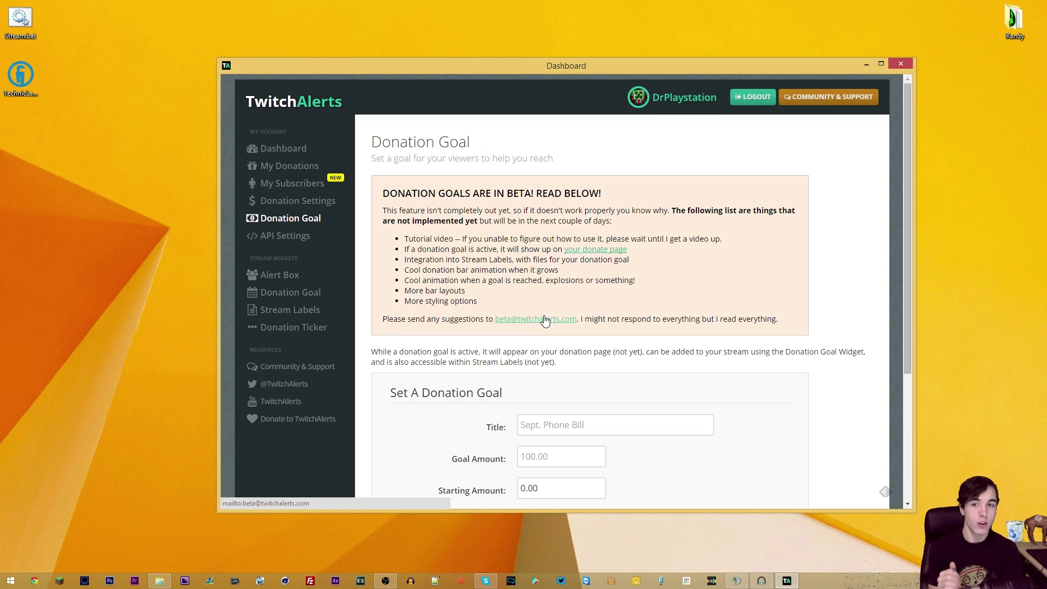
pyautogui.scroll(-1, 521, 343)
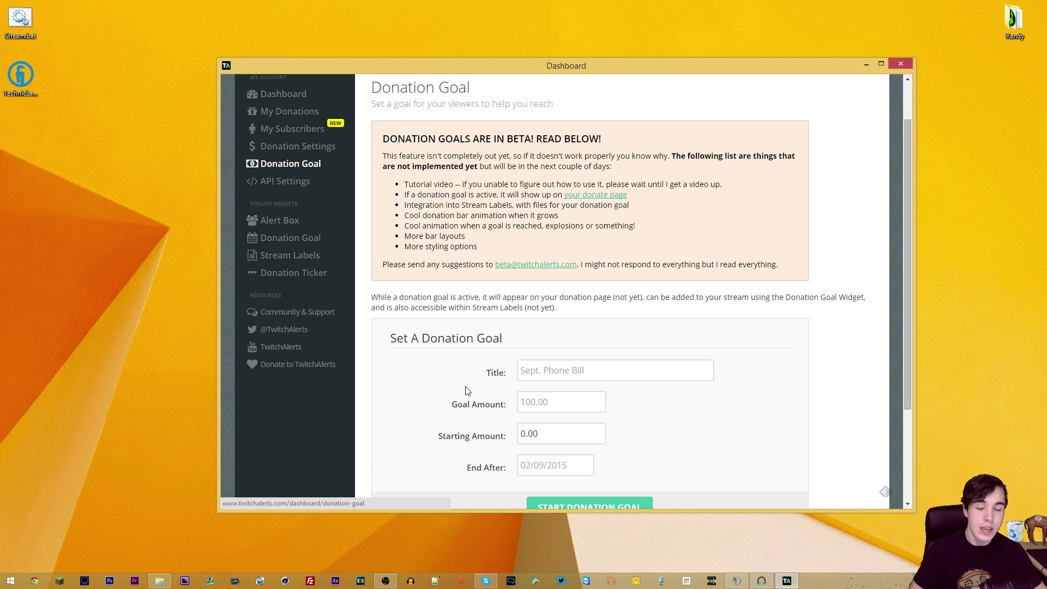
pyautogui.scroll(-2, 468, 391)
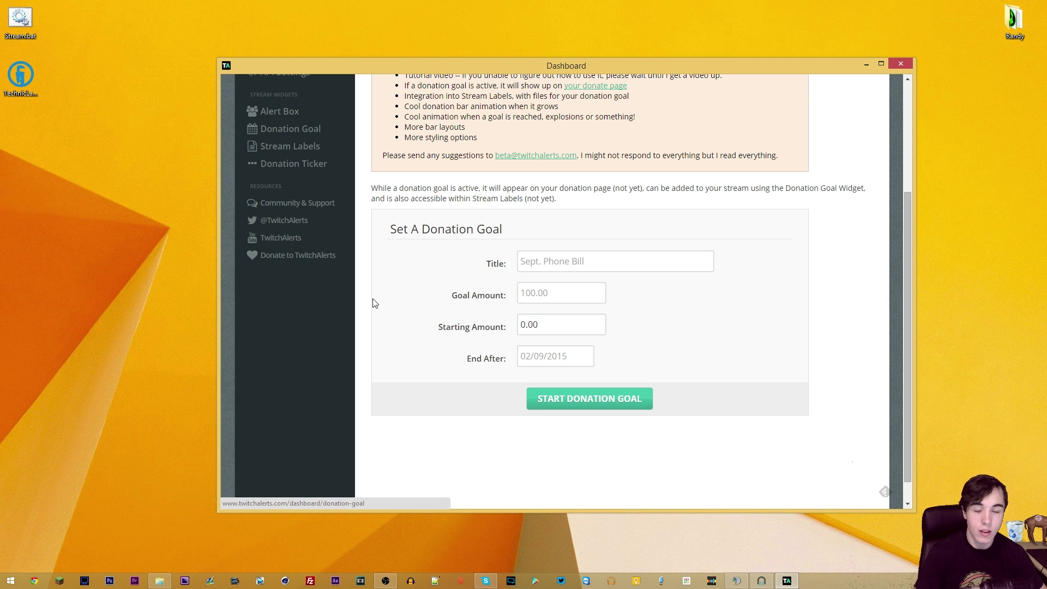
pyautogui.click(566, 261)
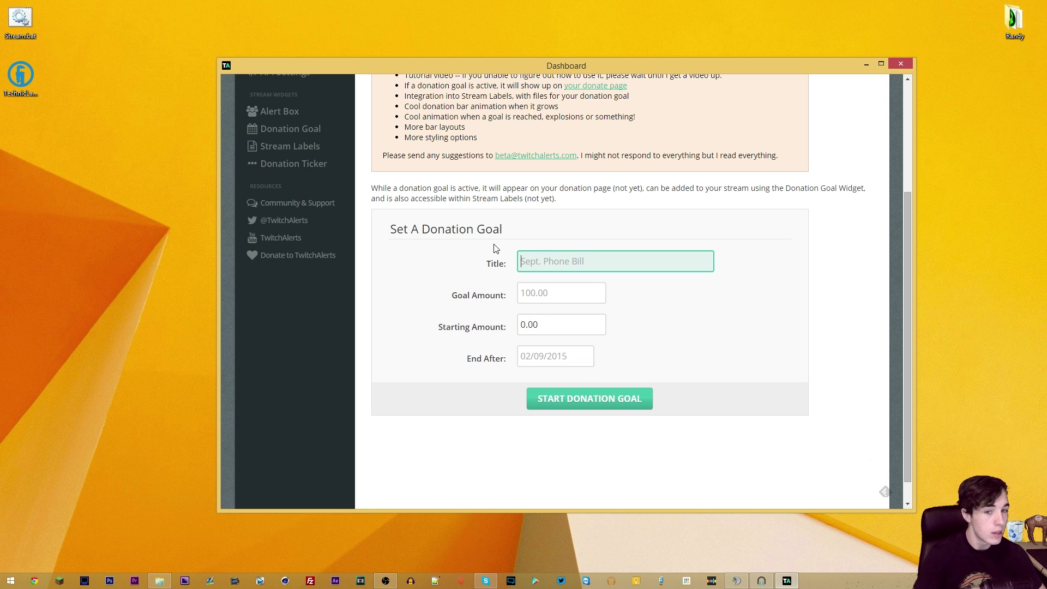
pyautogui.click(532, 298)
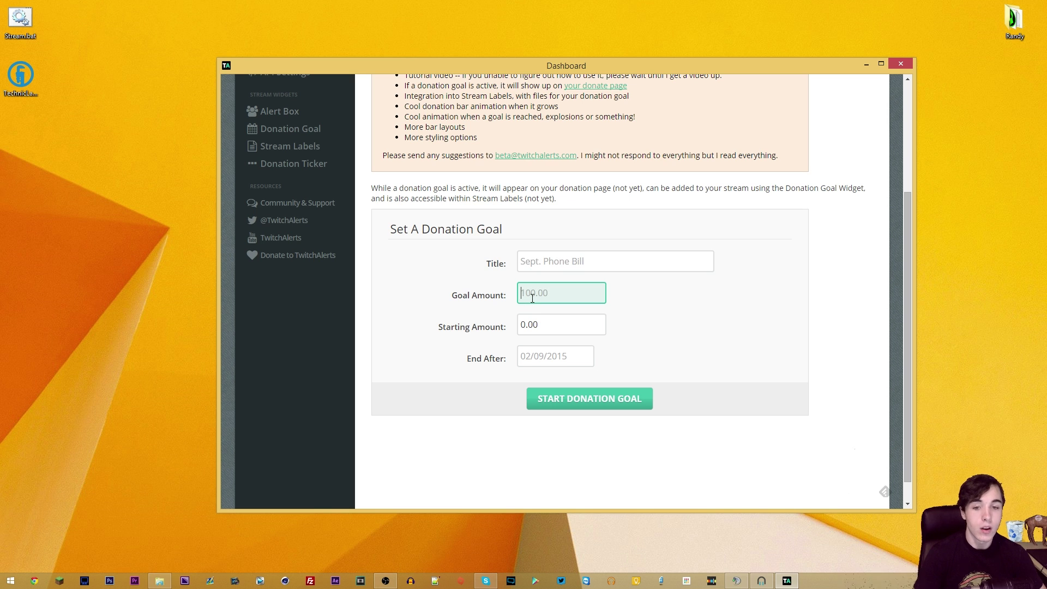
pyautogui.click(523, 324)
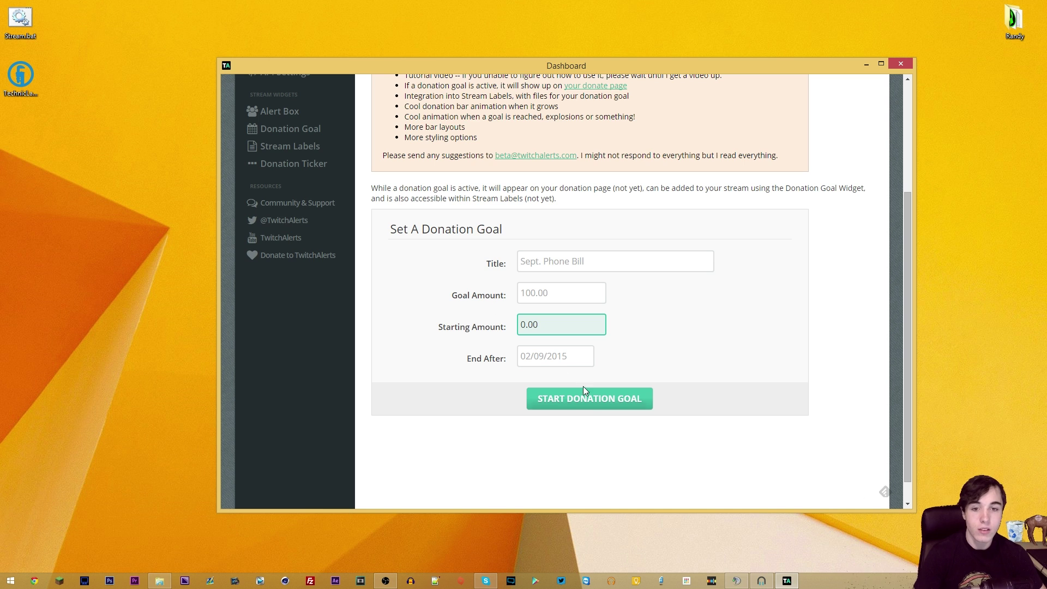
pyautogui.scroll(3, 535, 434)
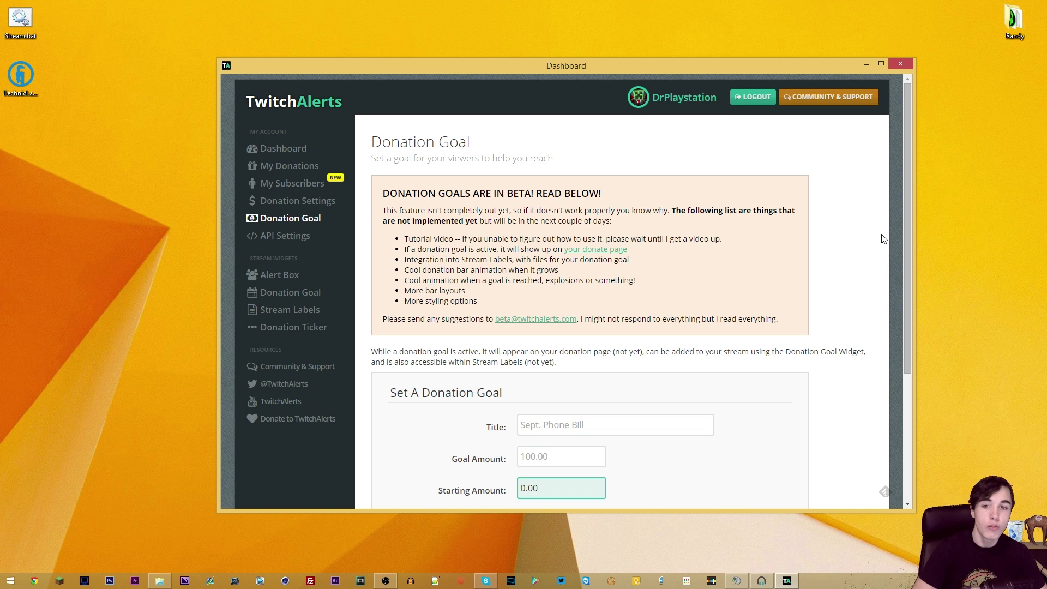
# Open API Settings, request an access token reset, then cancel to keep the existing token
pyautogui.click(266, 237)
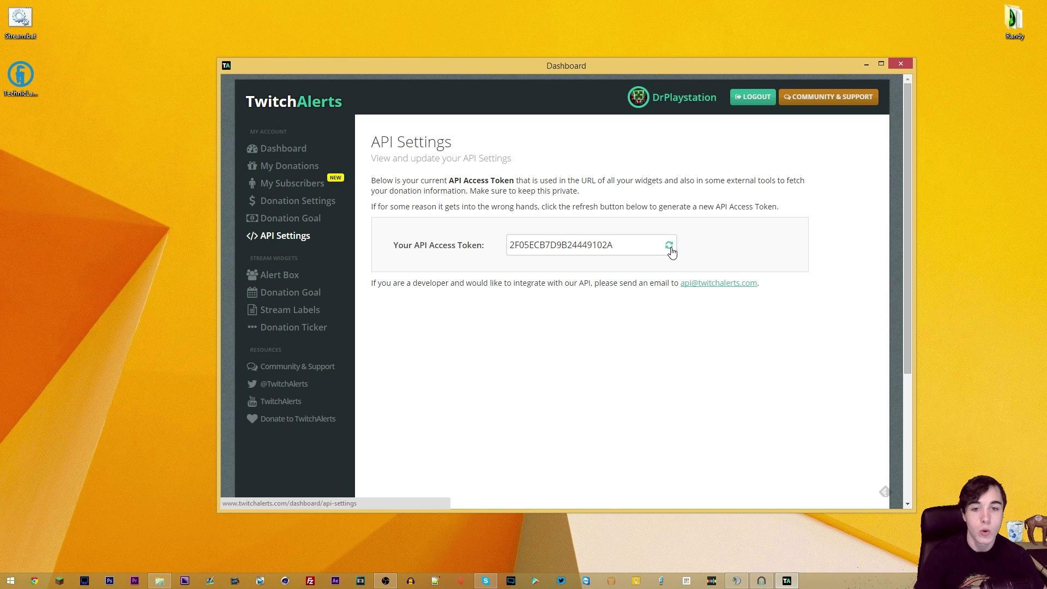
pyautogui.click(669, 247)
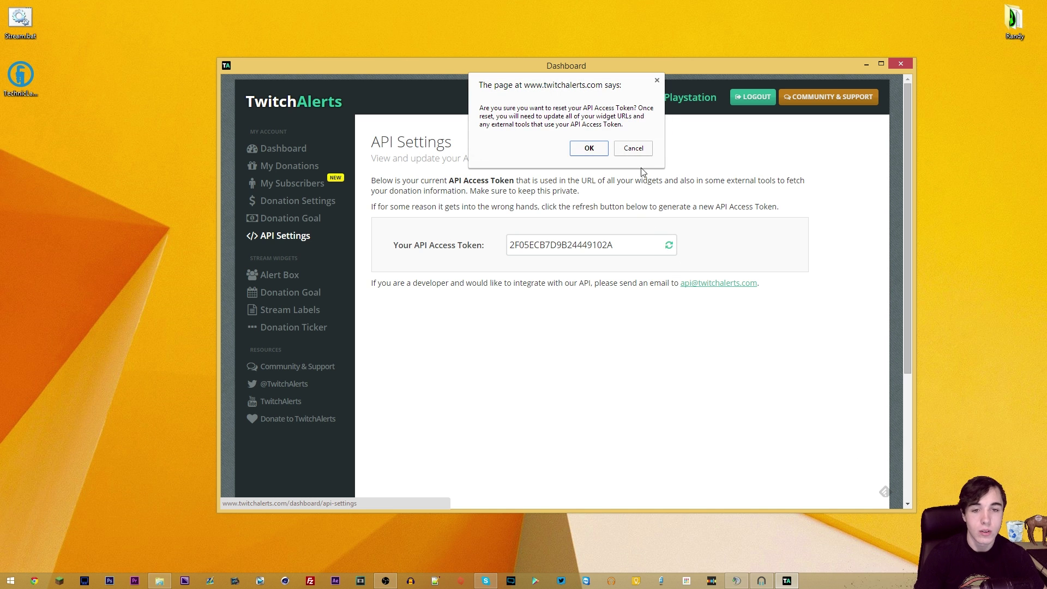
pyautogui.click(641, 152)
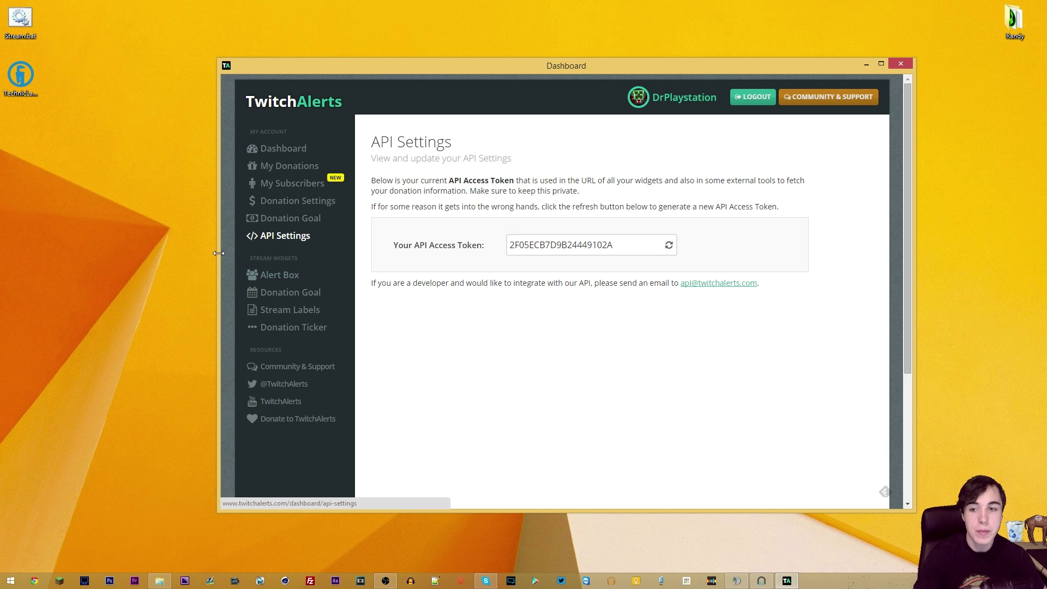
# Open the Alert Box settings and follow the How To link to the CLR Browser Source Plugin
pyautogui.click(268, 280)
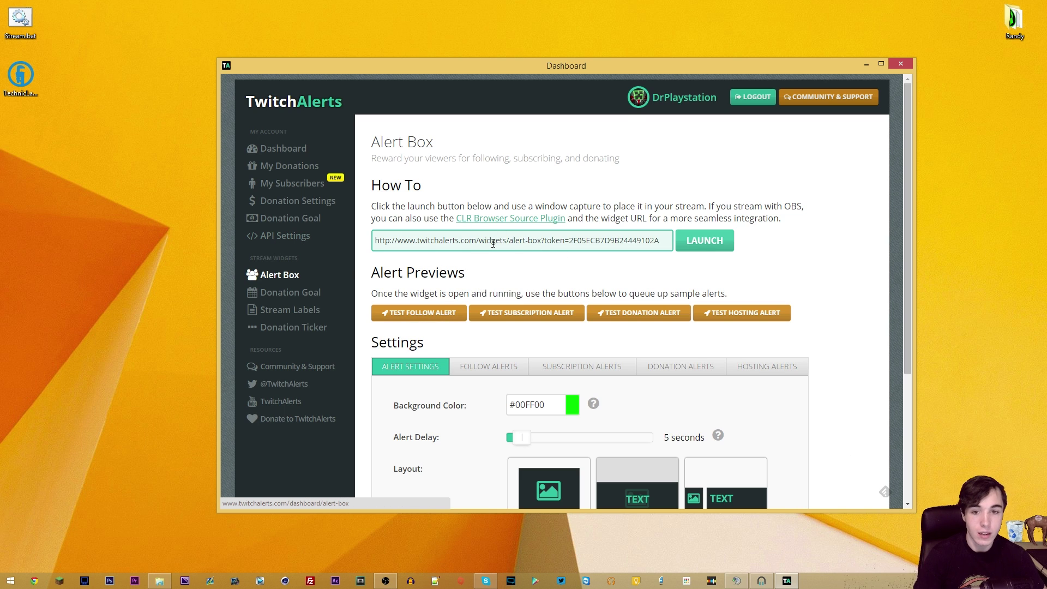
pyautogui.click(515, 218)
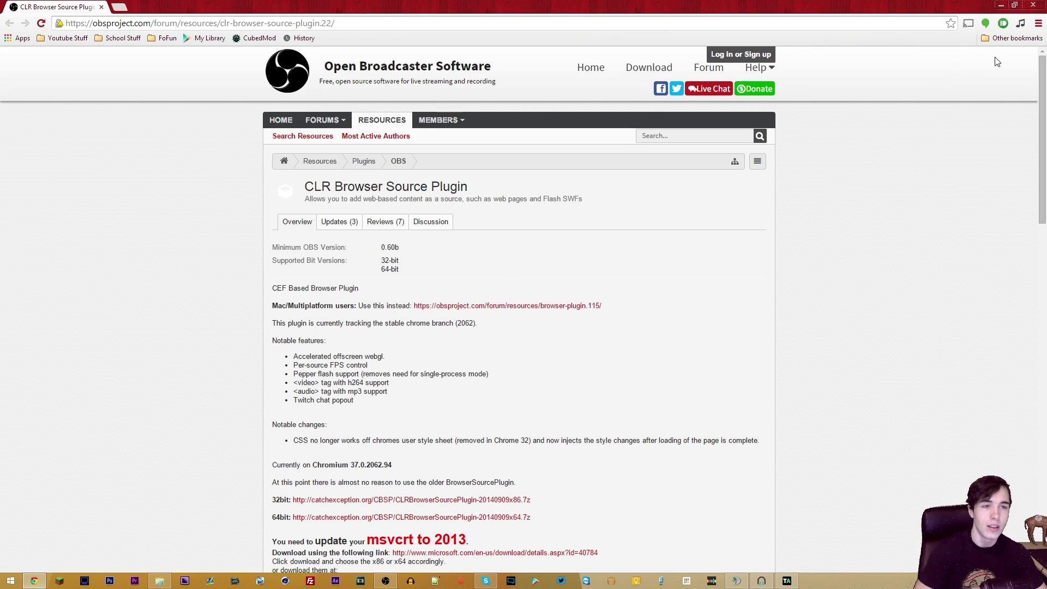
# Leave the loaded plugin page and return to the TwitchAlerts Alert Box settings
pyautogui.click(1032, 4)
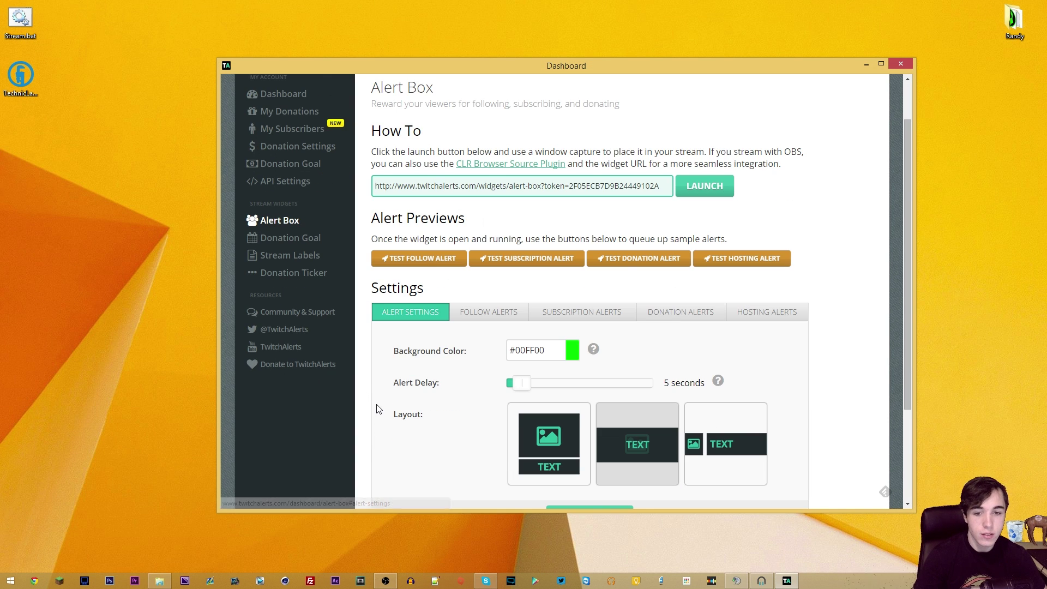
# Scroll through the Alert Settings tab and bring up the Follow Alerts settings
pyautogui.scroll(-3, 376, 409)
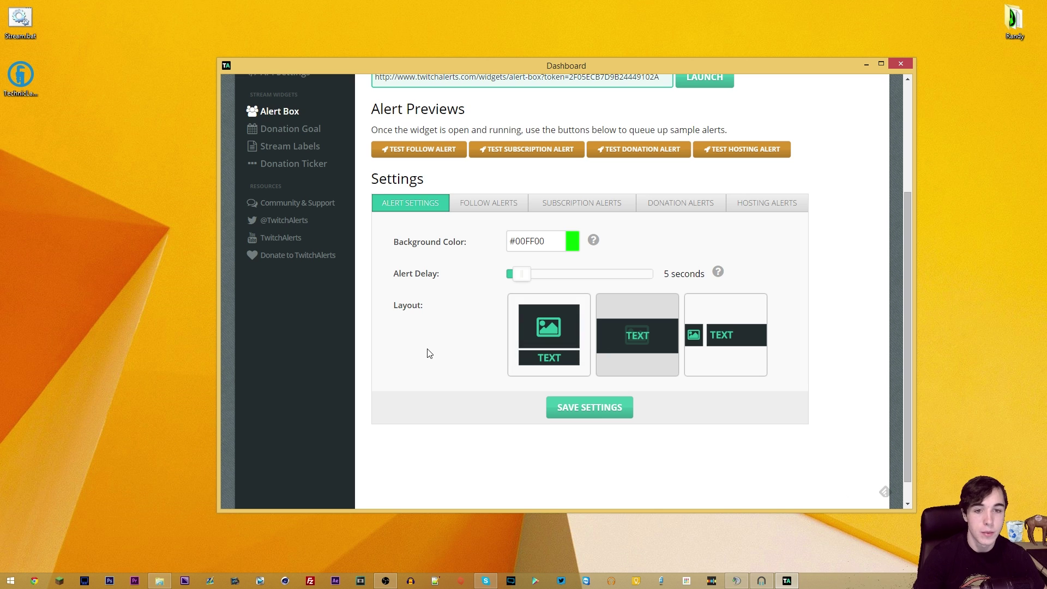
pyautogui.scroll(1, 427, 352)
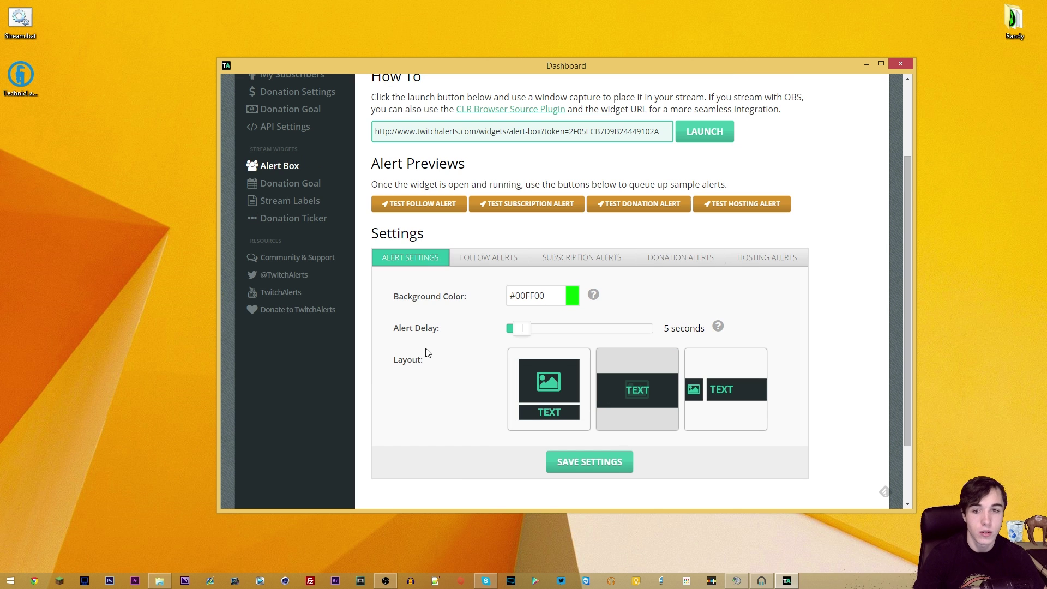
pyautogui.click(466, 264)
# Change the follow alert message to '{name} is an new Fracker!!!' and save it
pyautogui.scroll(-1, 474, 349)
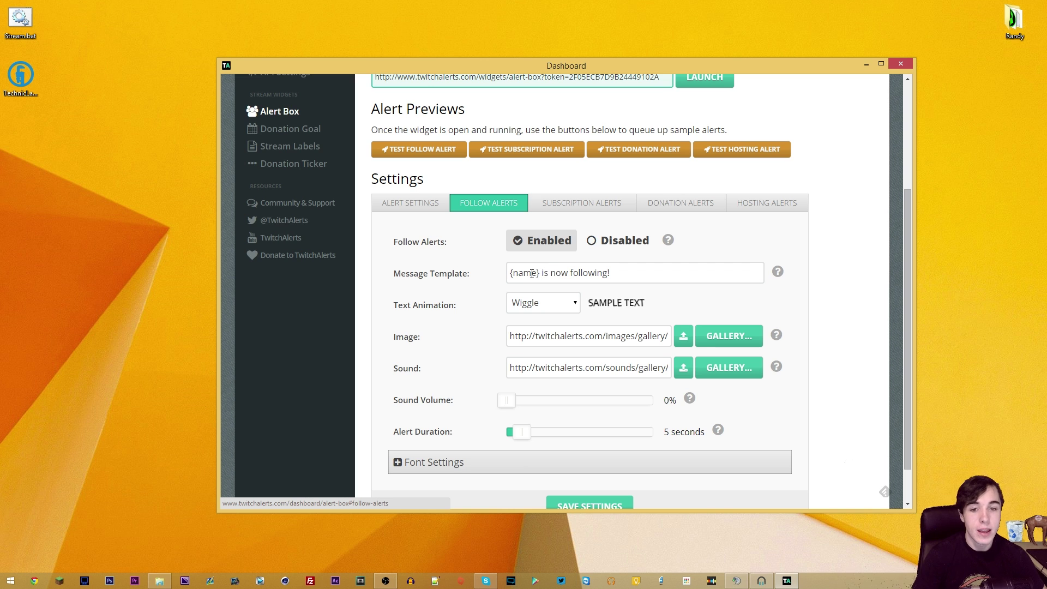
pyautogui.moveTo(550, 273); pyautogui.dragTo(713, 269)
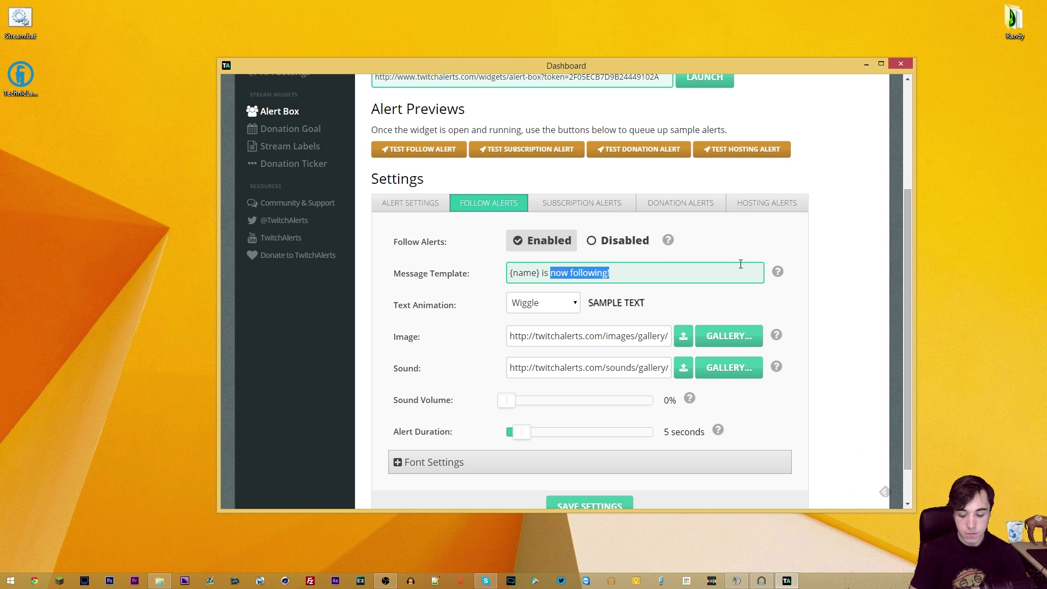
pyautogui.write('an new Fra')
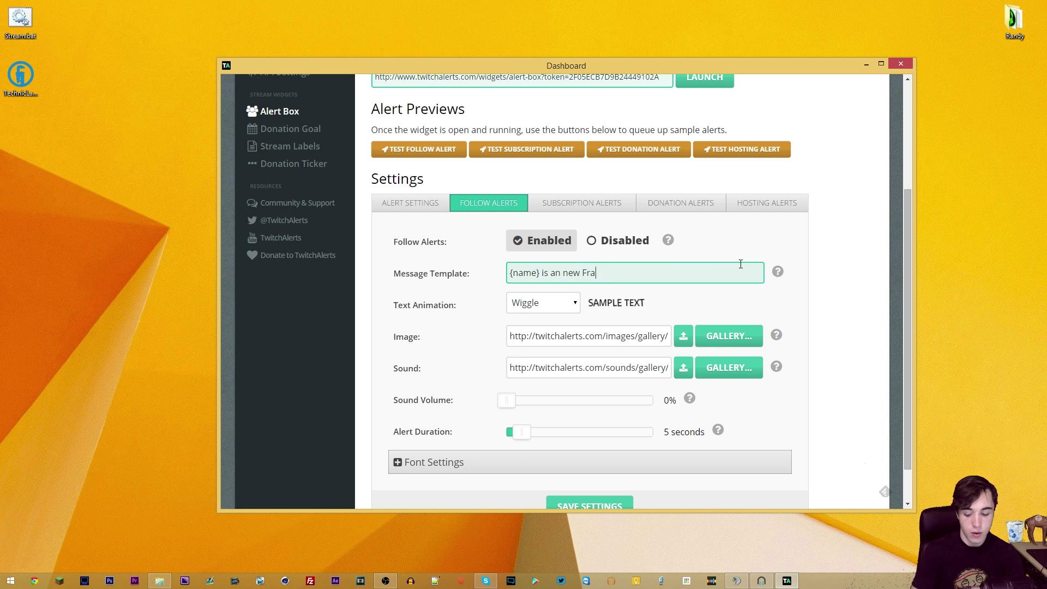
pyautogui.write('cker!!!')
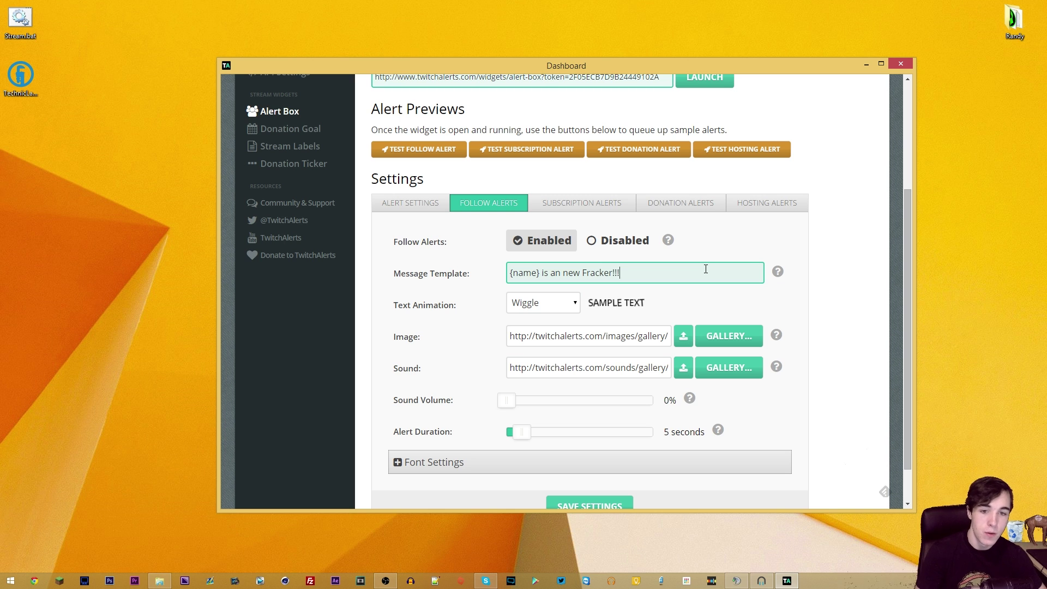
pyautogui.scroll(-1, 605, 452)
pyautogui.click(592, 461)
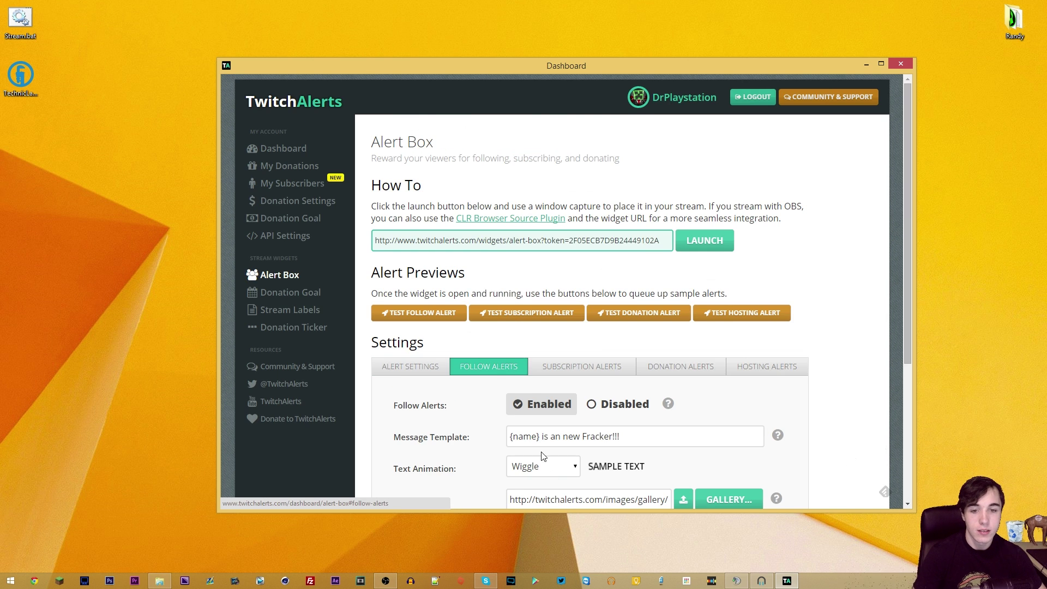
# Try the Rubber Band, Wiggle and Wobble text animations, then settle on Tada
pyautogui.scroll(-3, 536, 364)
pyautogui.scroll(-2, 551, 391)
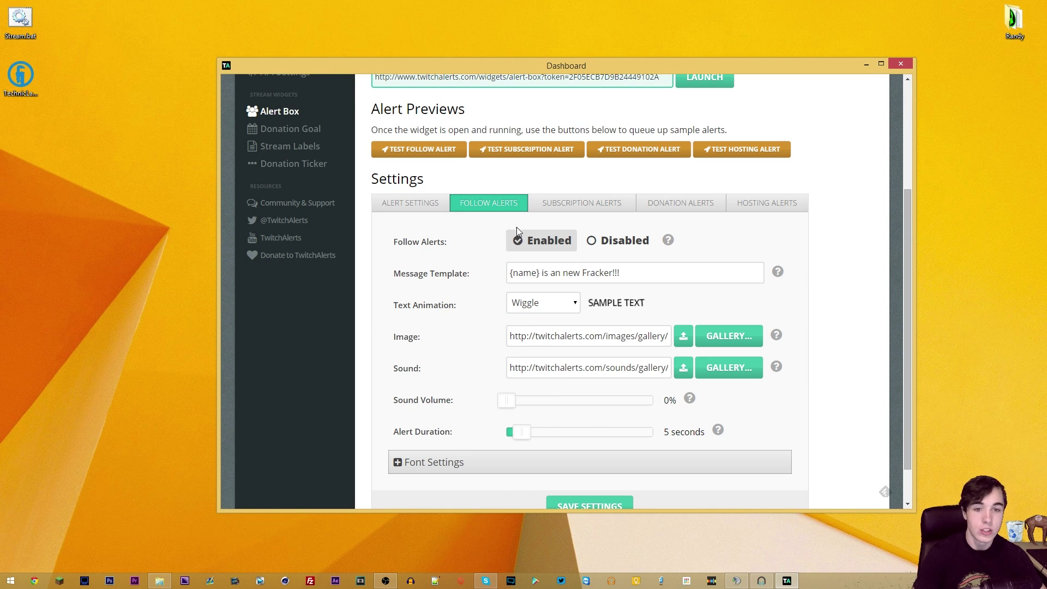
pyautogui.click(547, 303)
pyautogui.click(547, 357)
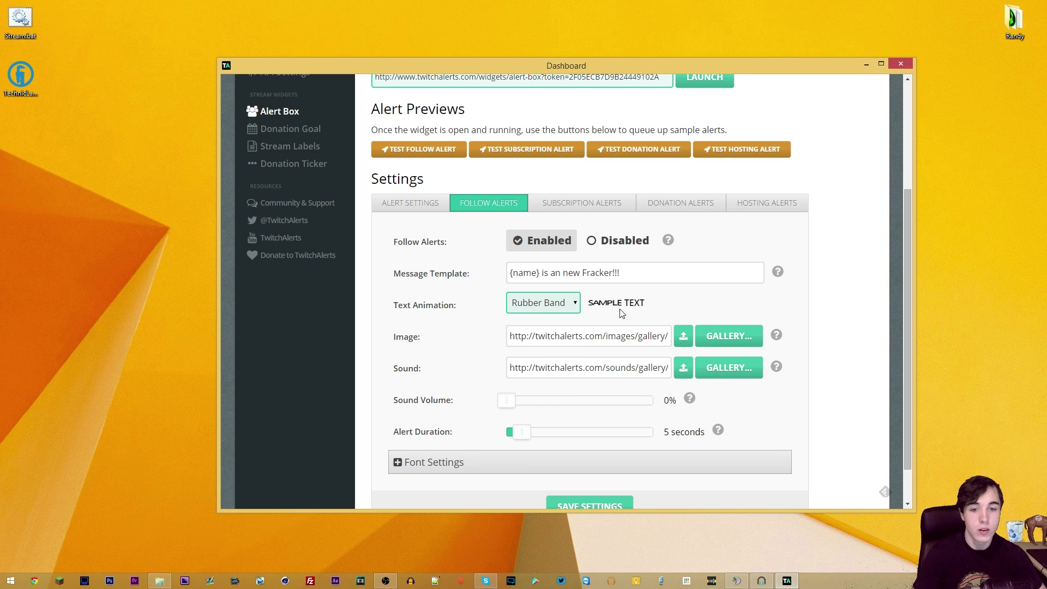
pyautogui.click(561, 306)
pyautogui.click(540, 392)
pyautogui.click(548, 305)
pyautogui.click(539, 404)
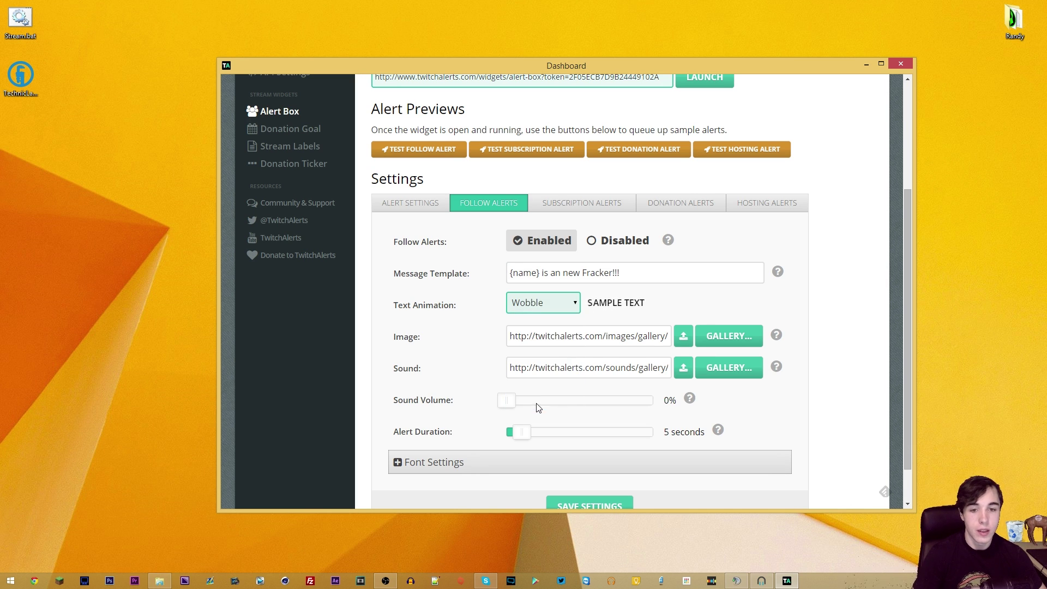
pyautogui.click(575, 307)
pyautogui.click(554, 373)
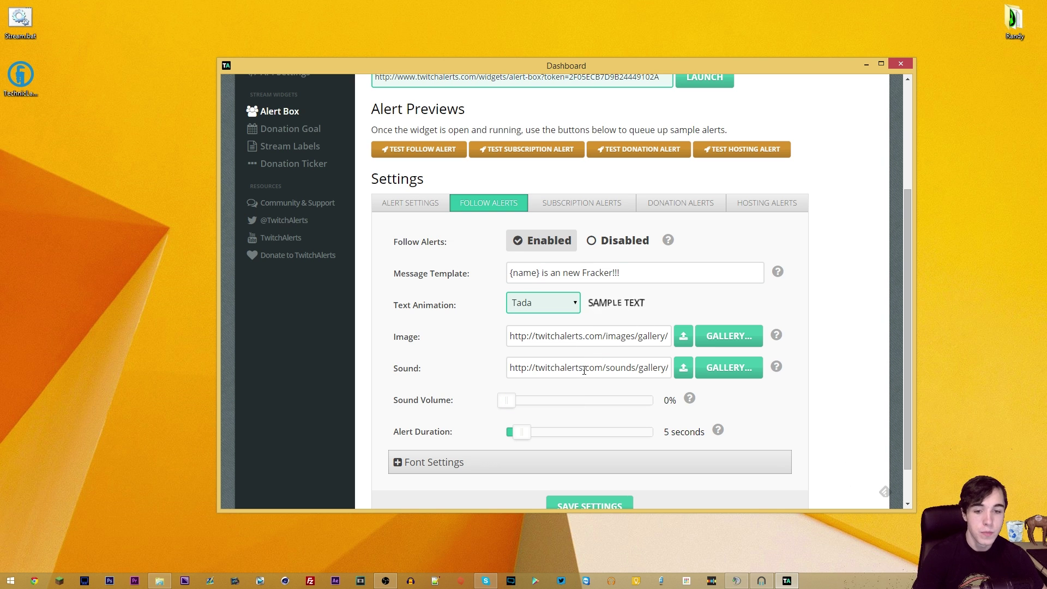
# Queue a test subscription alert and two test follow alerts, then show Subscription Alerts settings
pyautogui.click(463, 336)
pyautogui.click(532, 150)
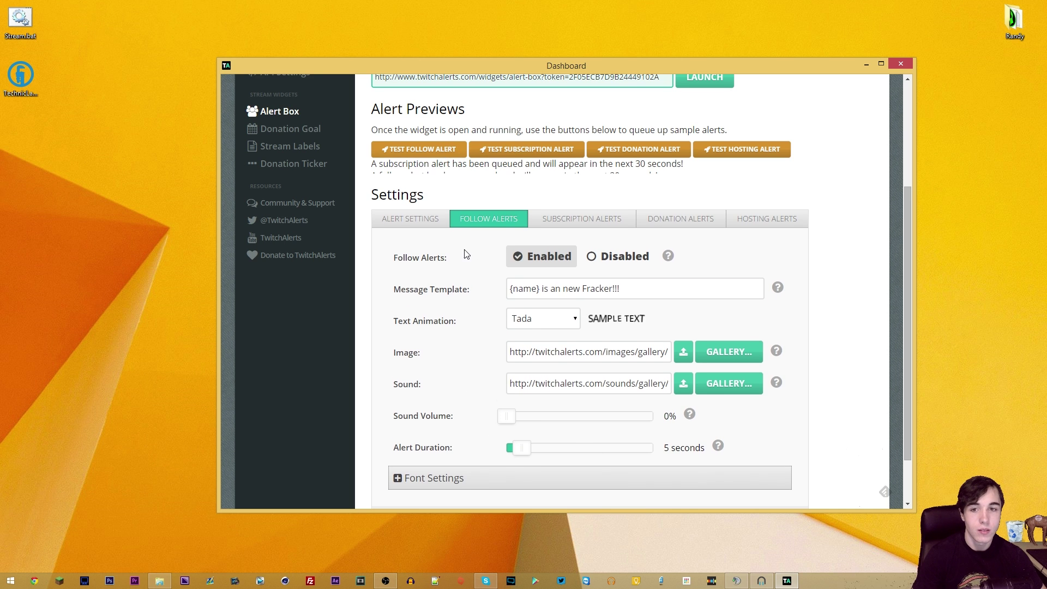
pyautogui.click(458, 150)
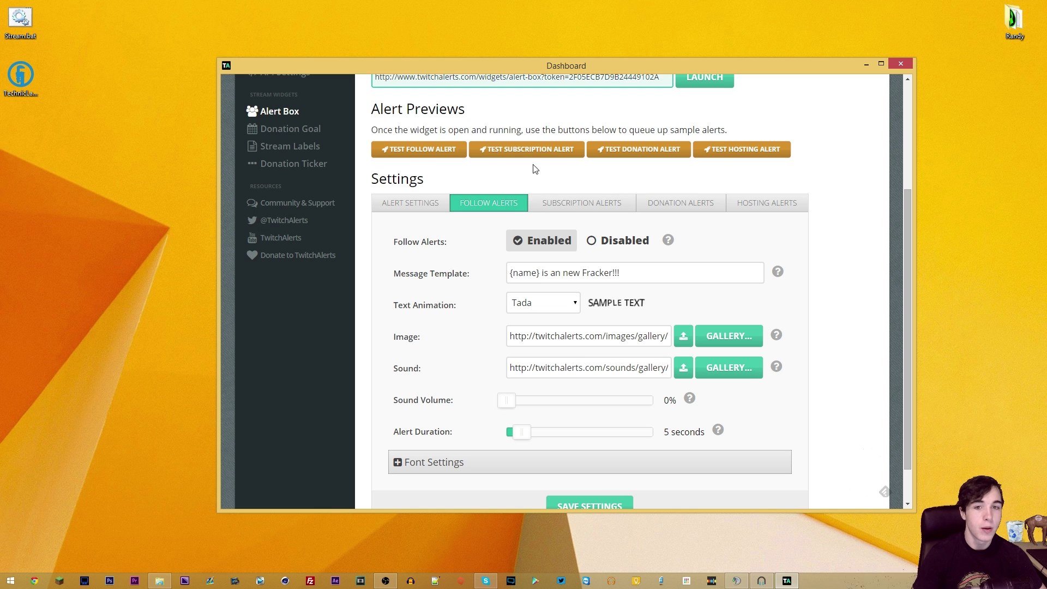
pyautogui.click(432, 155)
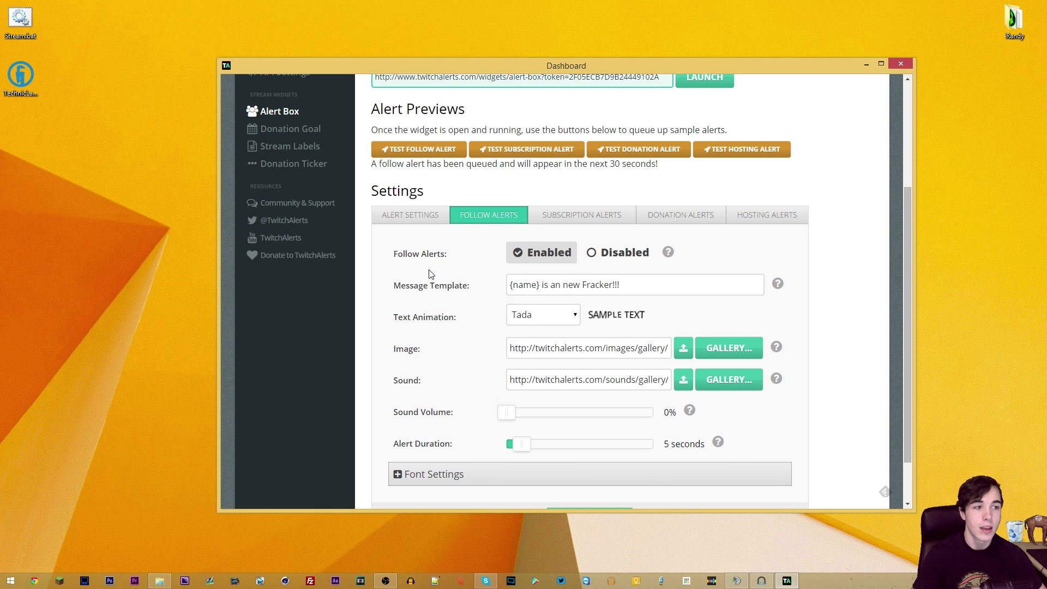
pyautogui.click(557, 218)
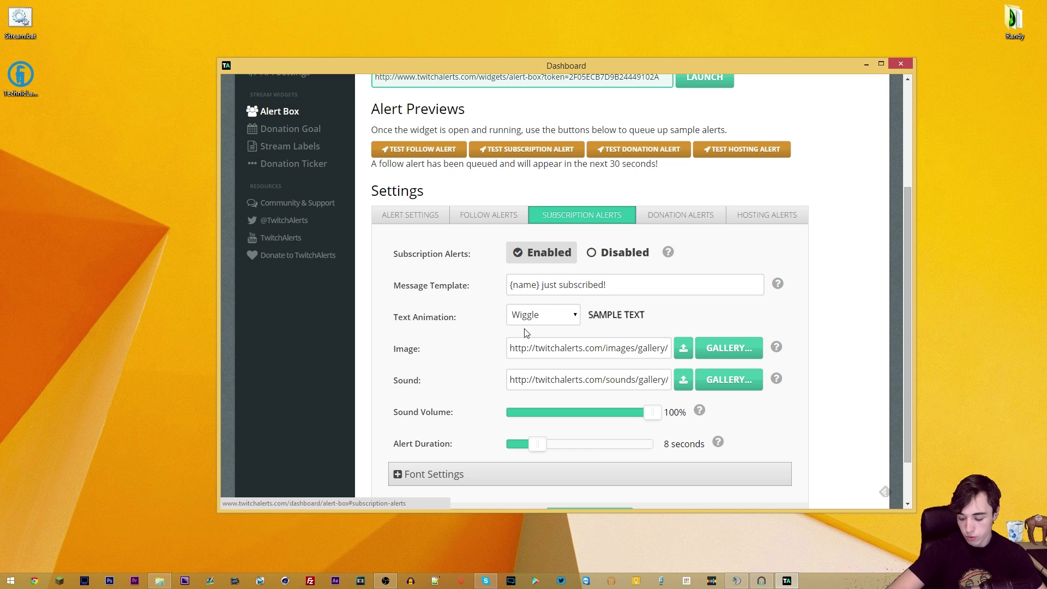
# Move from the Donation Alerts settings to the Hosting Alerts settings
pyautogui.click(674, 202)
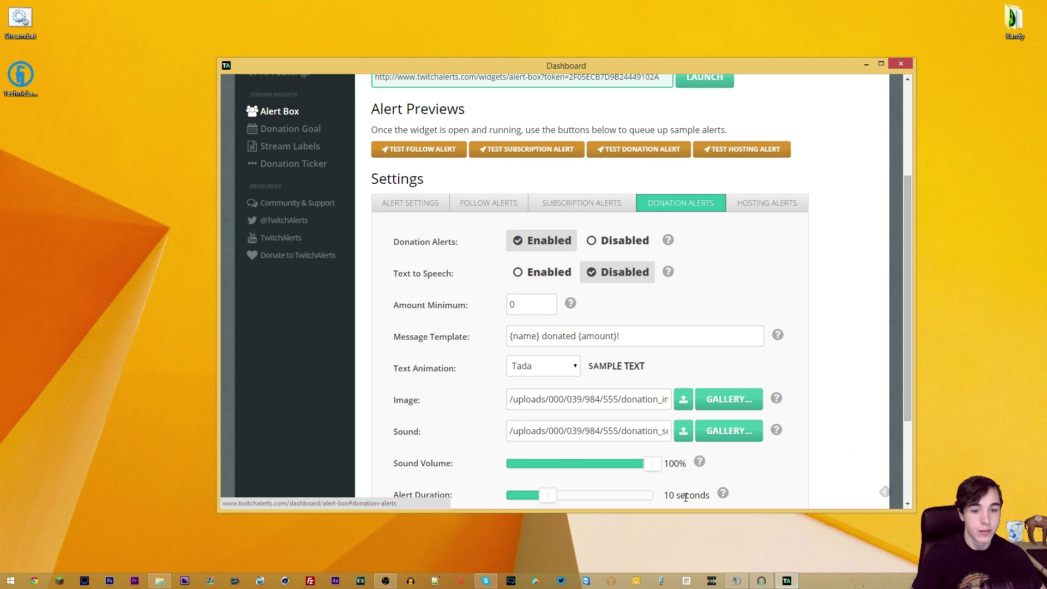
pyautogui.click(765, 206)
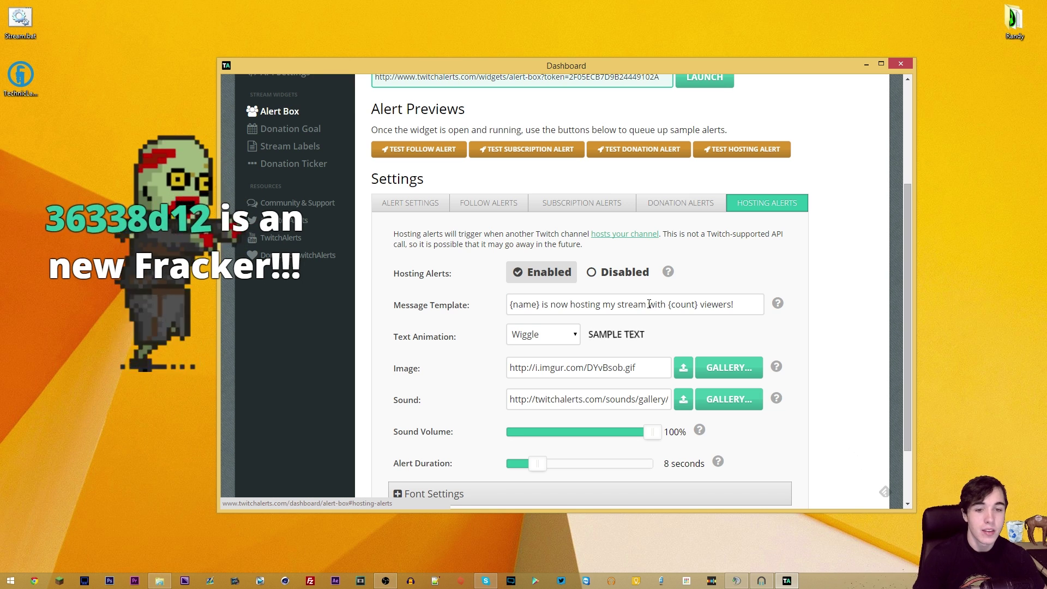
# Replace the viewer-count wording so the hosting message ends '! Thankyou', and save
pyautogui.moveTo(649, 304); pyautogui.dragTo(731, 308)
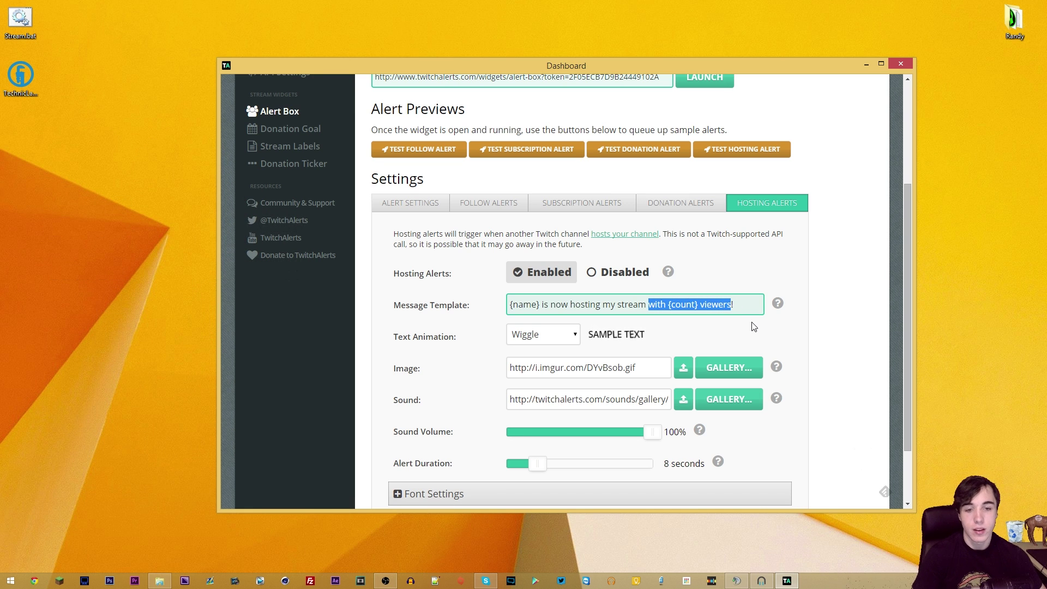
pyautogui.press('Delete')
pyautogui.press('Delete')
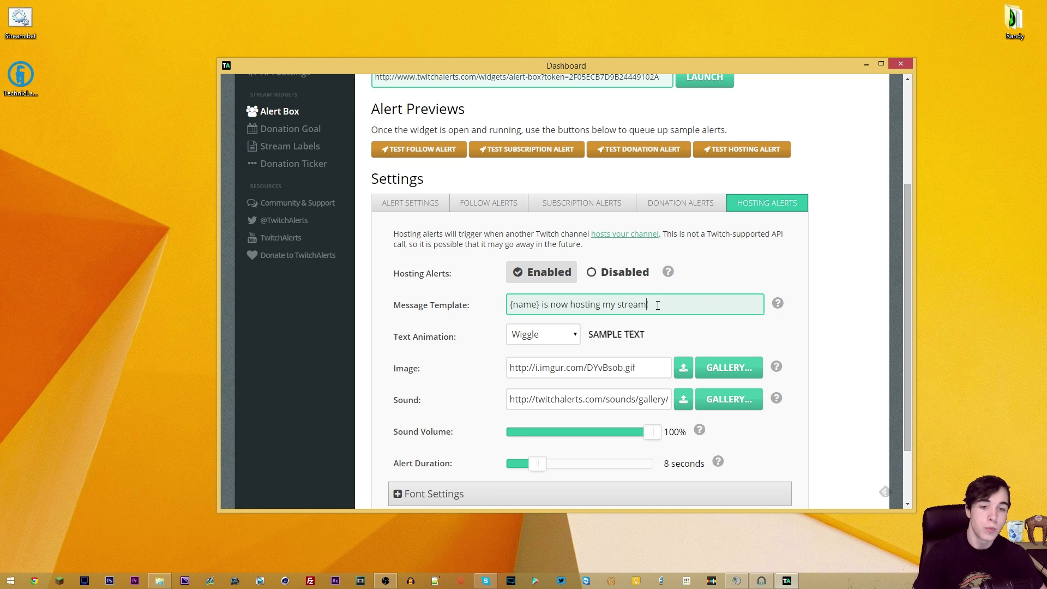
pyautogui.write('!')
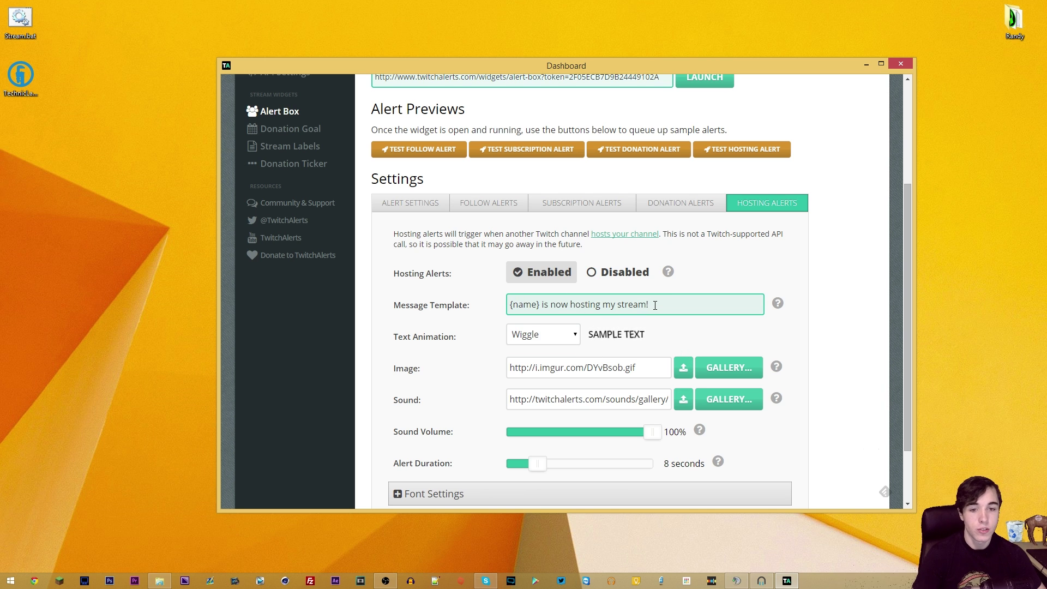
pyautogui.write(' Thankytou')
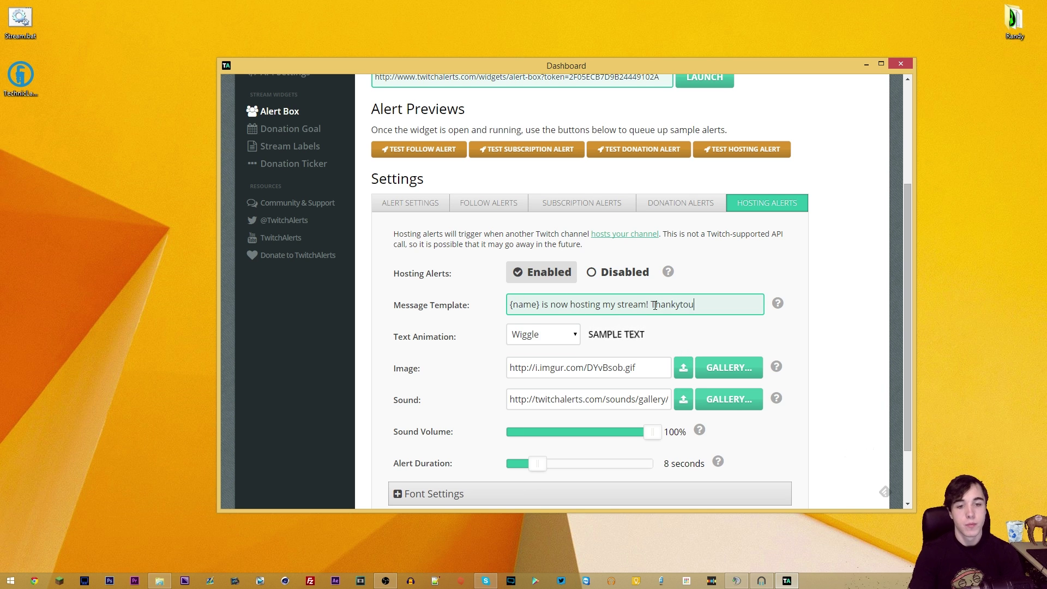
pyautogui.press('BackSpace')
pyautogui.press('BackSpace')
pyautogui.press('BackSpace')
pyautogui.write('ou')
pyautogui.scroll(1, 800, 339)
pyautogui.click(800, 340)
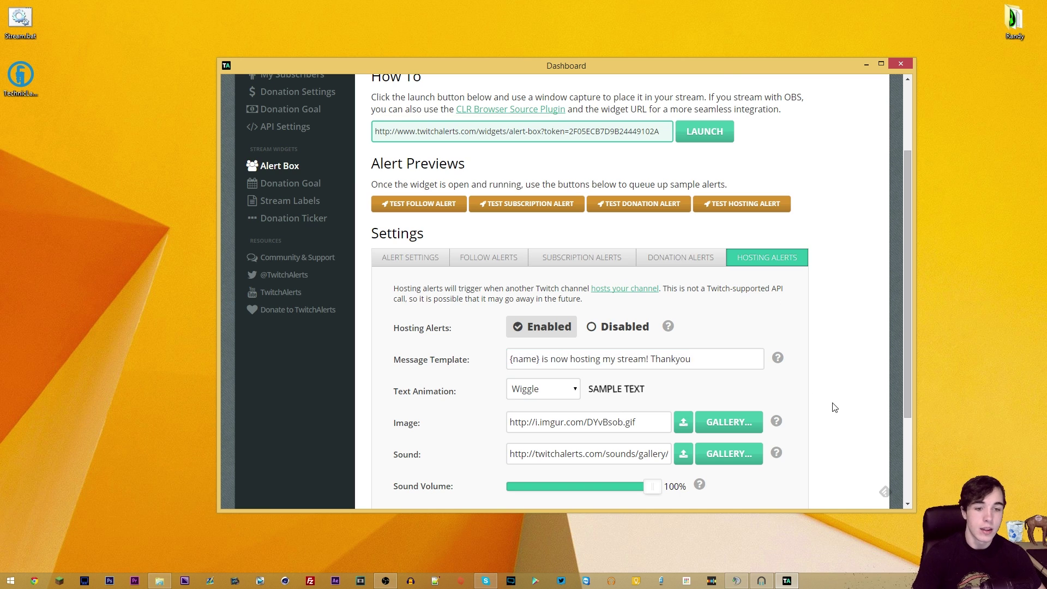
# Queue a test hosting alert, then go to the Donation Goal widget page
pyautogui.scroll(-3, 802, 393)
pyautogui.click(590, 462)
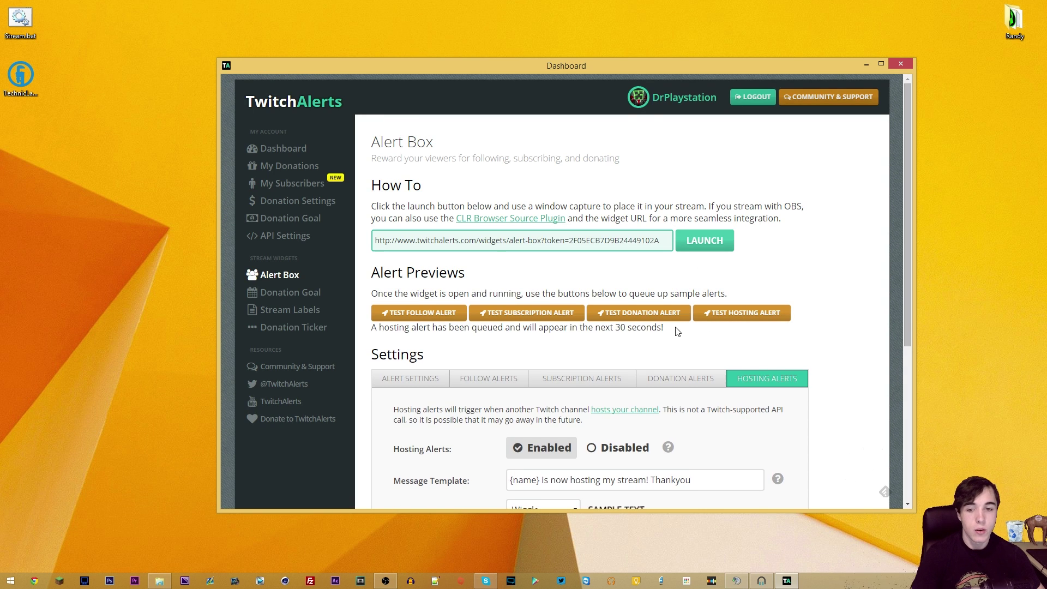
pyautogui.scroll(-3, 417, 368)
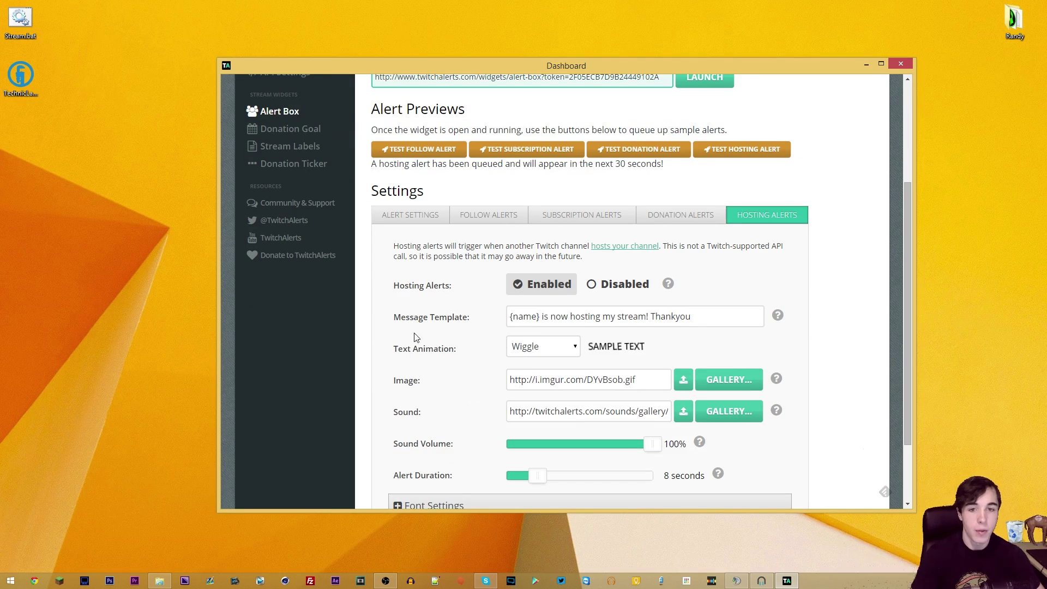
pyautogui.scroll(3, 453, 354)
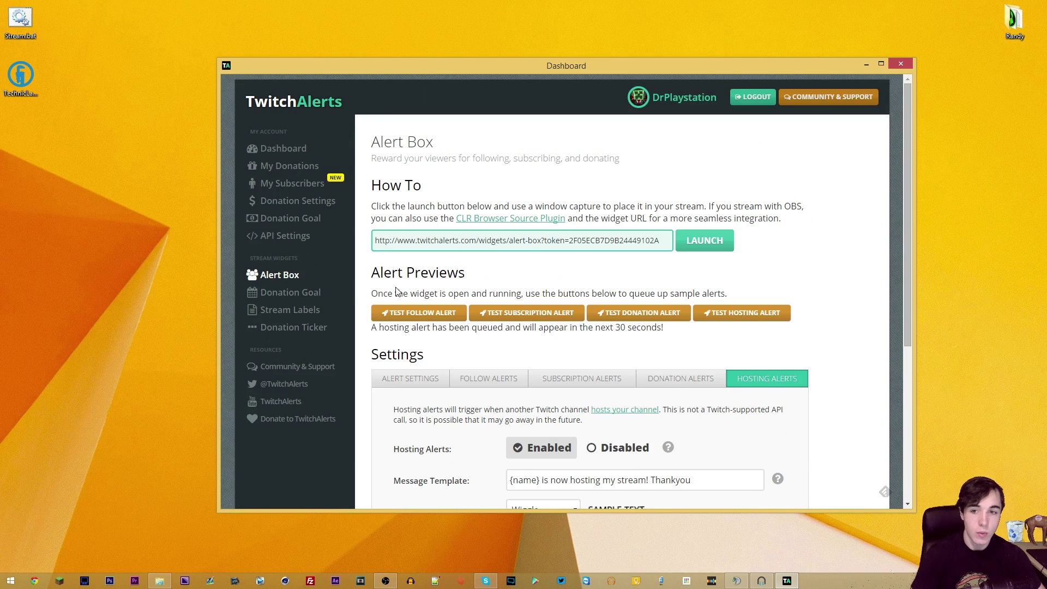
pyautogui.click(291, 295)
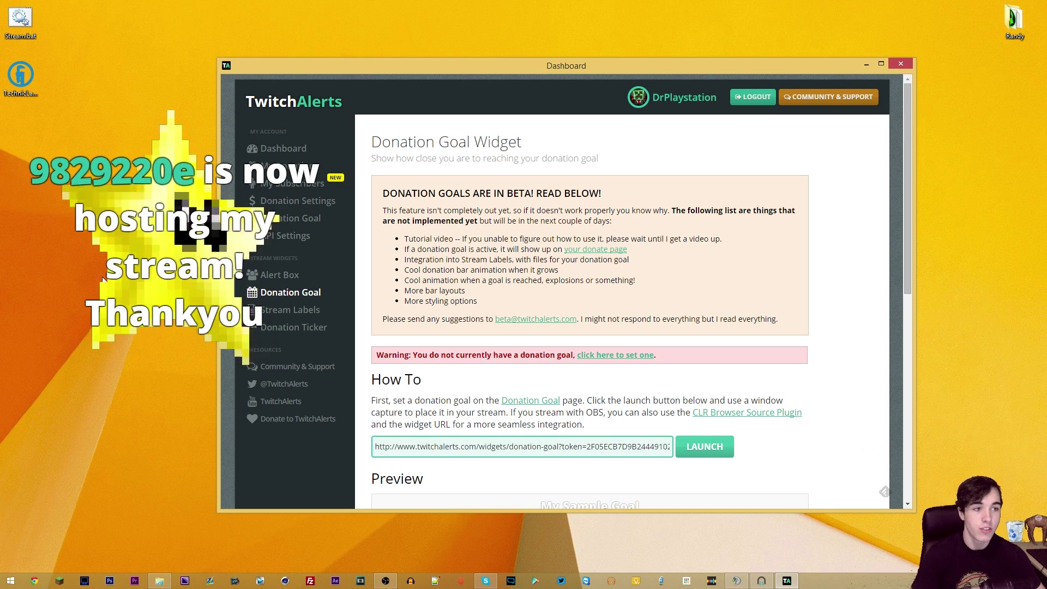
# Bring up the Subscription Alerts settings and browse the sound gallery without picking a sound
pyautogui.click(282, 277)
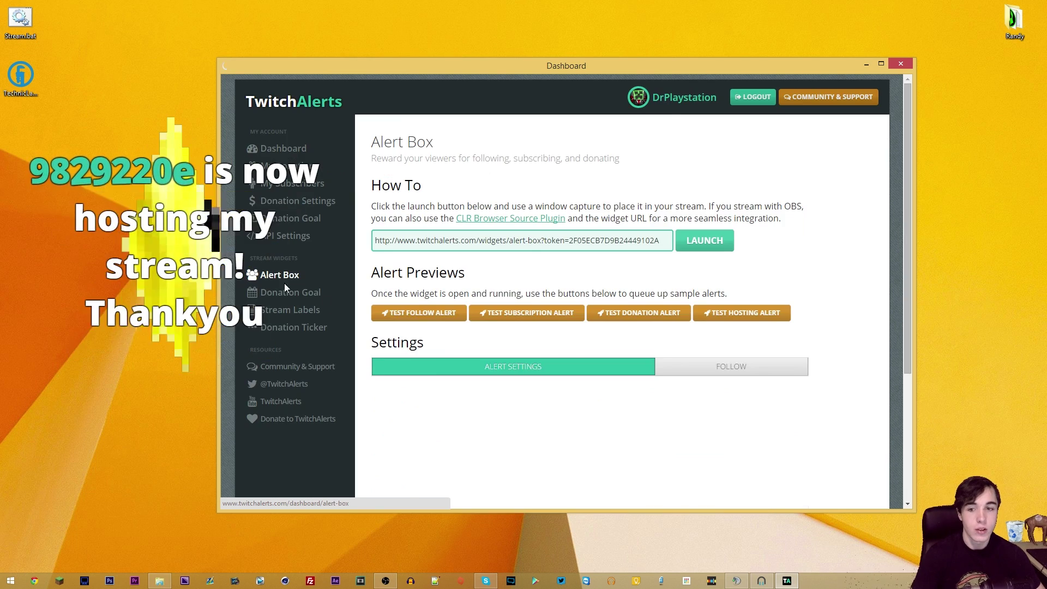
pyautogui.scroll(-2, 546, 299)
pyautogui.click(582, 256)
pyautogui.click(714, 419)
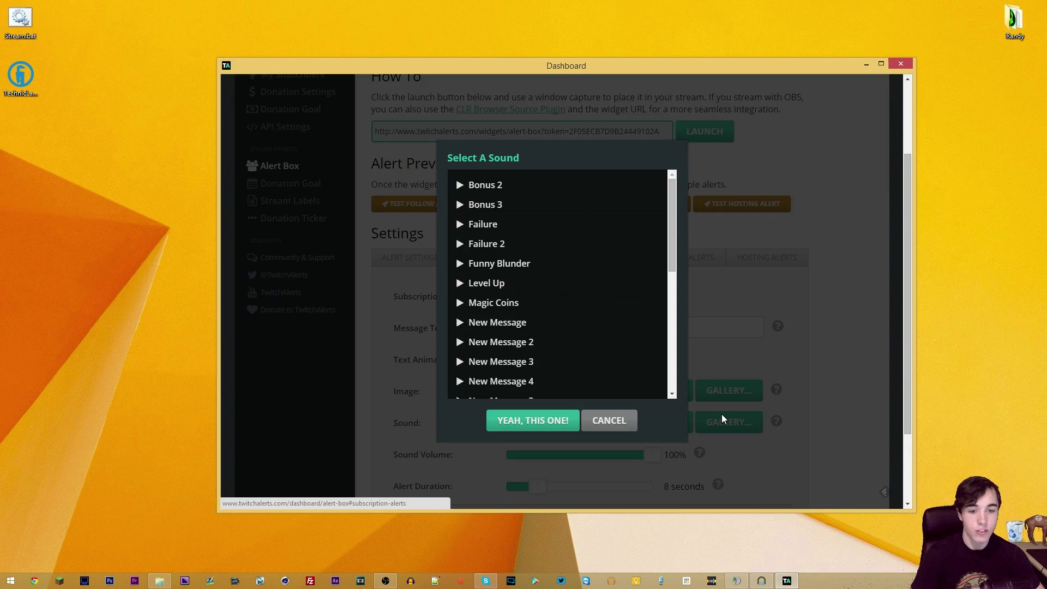
pyautogui.click(600, 422)
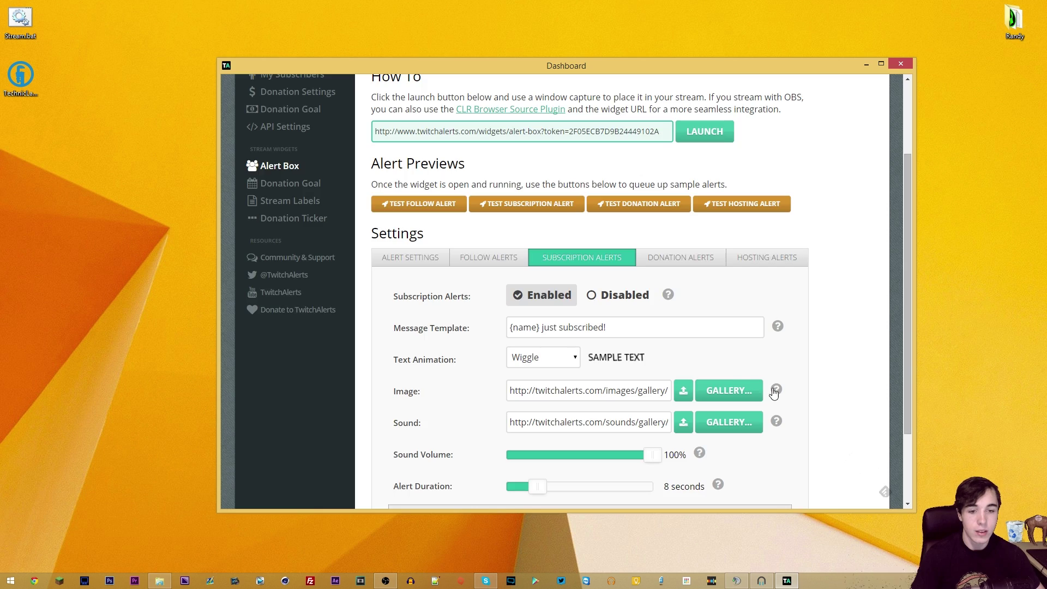
# Choose the taco picture from the image gallery, save, and return to Donation Goal
pyautogui.click(727, 390)
pyautogui.click(541, 297)
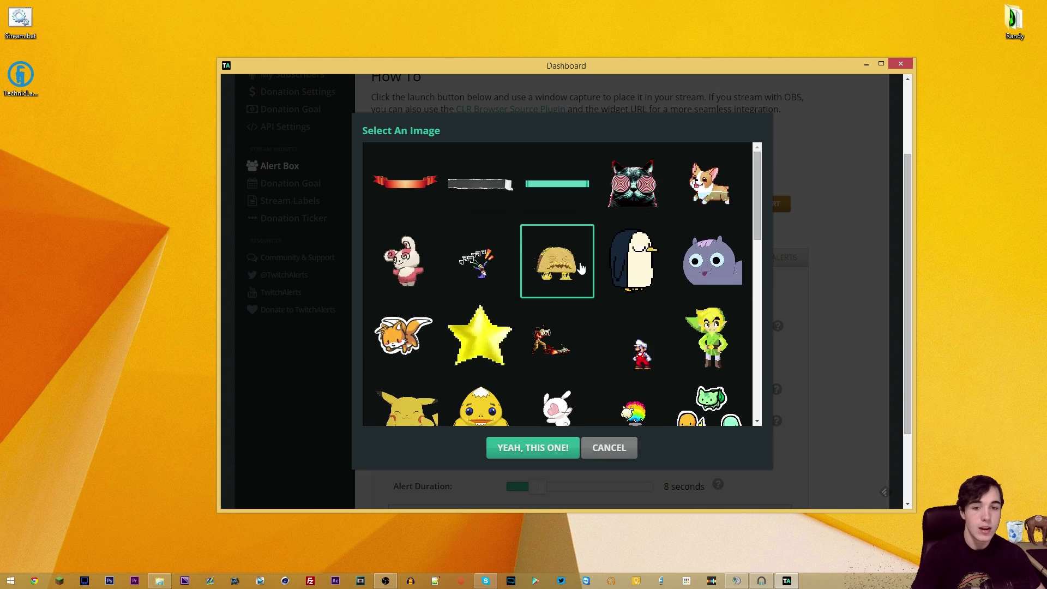
pyautogui.click(557, 262)
pyautogui.click(563, 449)
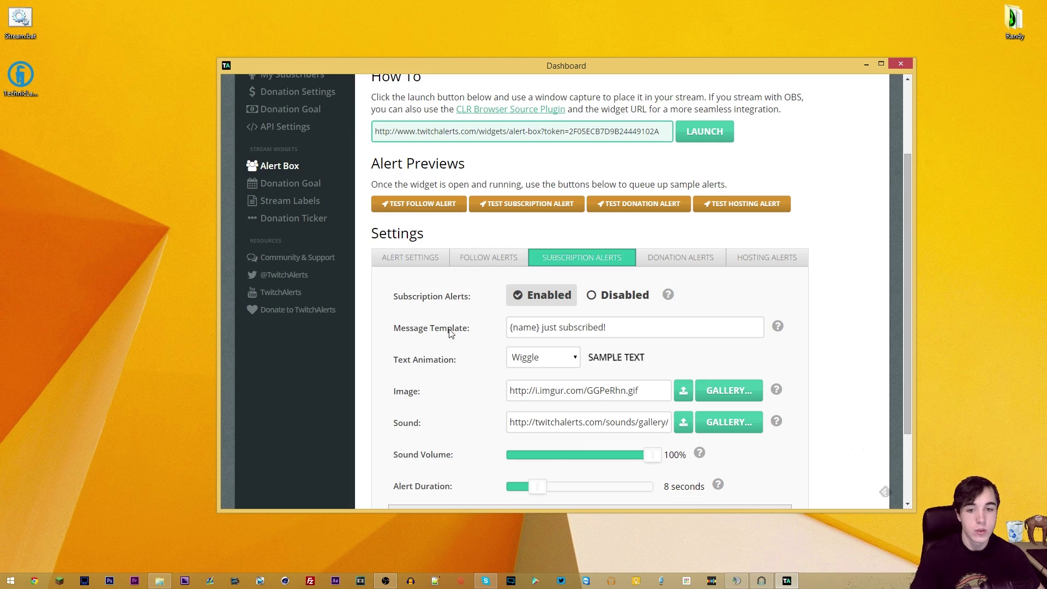
pyautogui.scroll(-2, 561, 400)
pyautogui.click(590, 460)
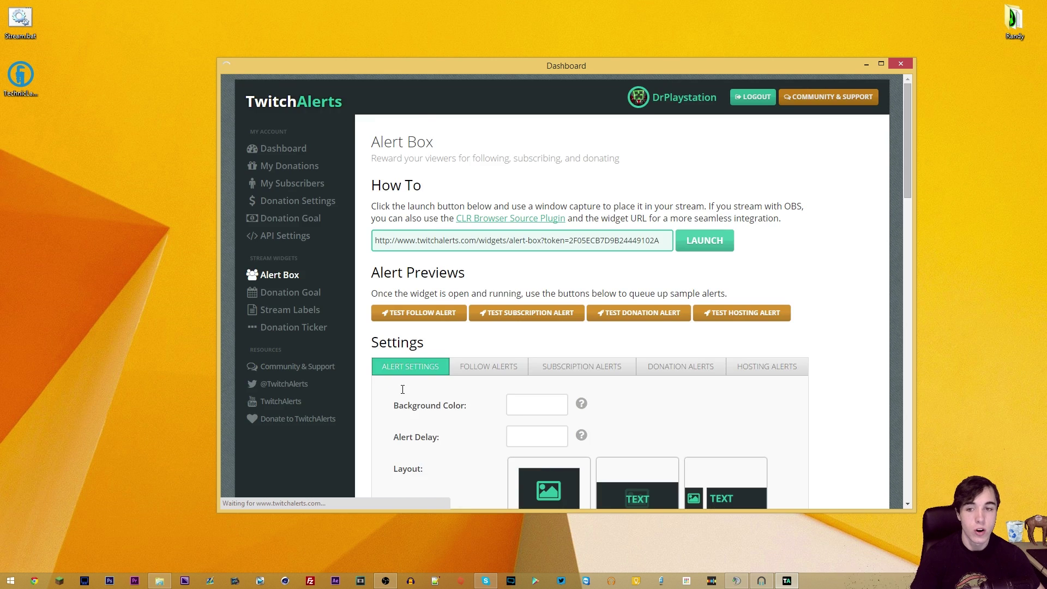
pyautogui.scroll(-2, 414, 355)
pyautogui.click(284, 184)
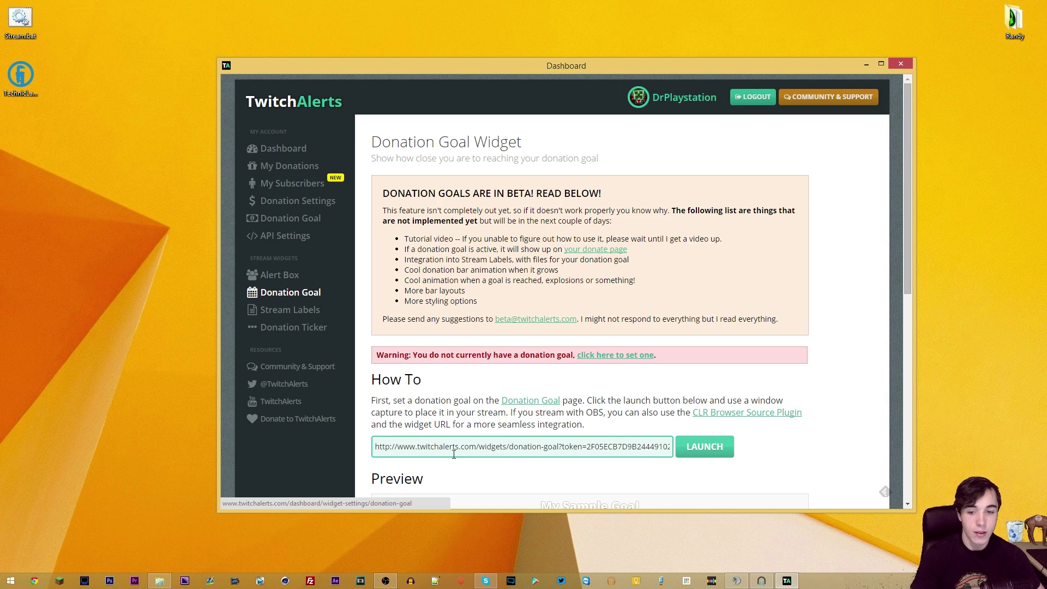
pyautogui.scroll(-2, 465, 338)
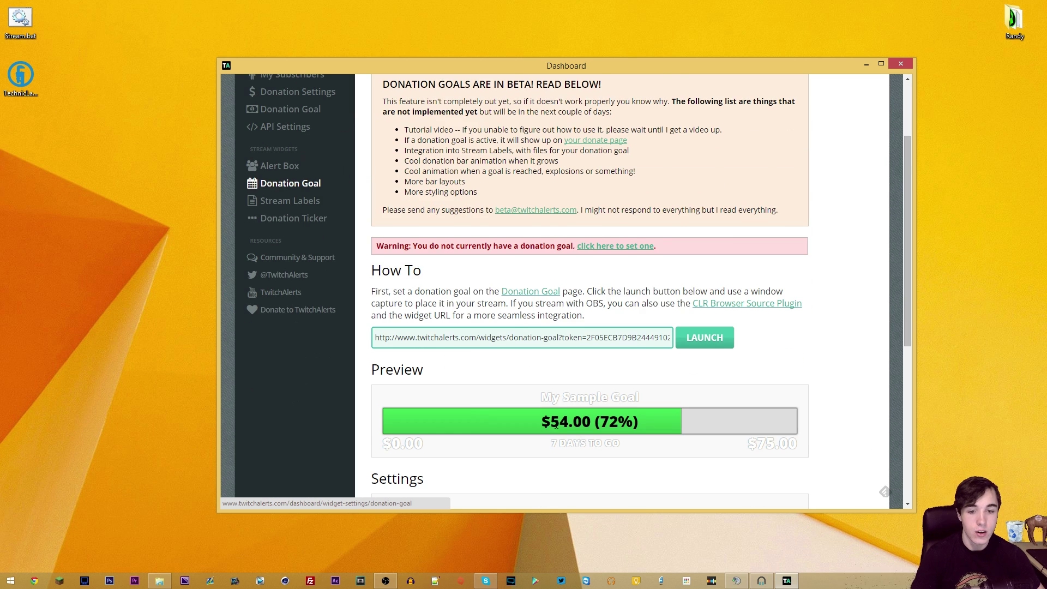
pyautogui.scroll(-1, 453, 385)
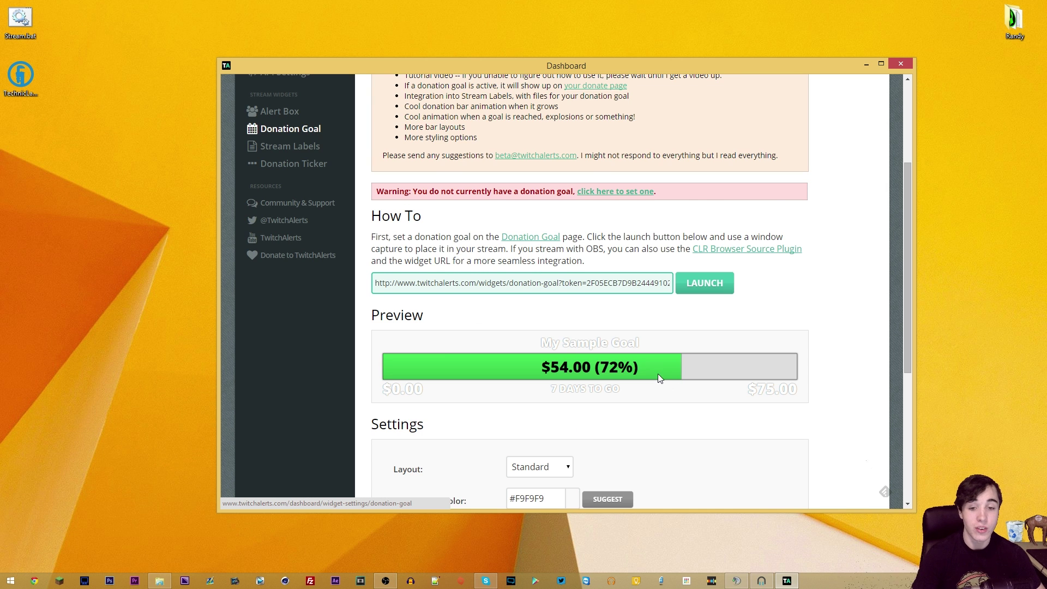
pyautogui.scroll(-5, 658, 376)
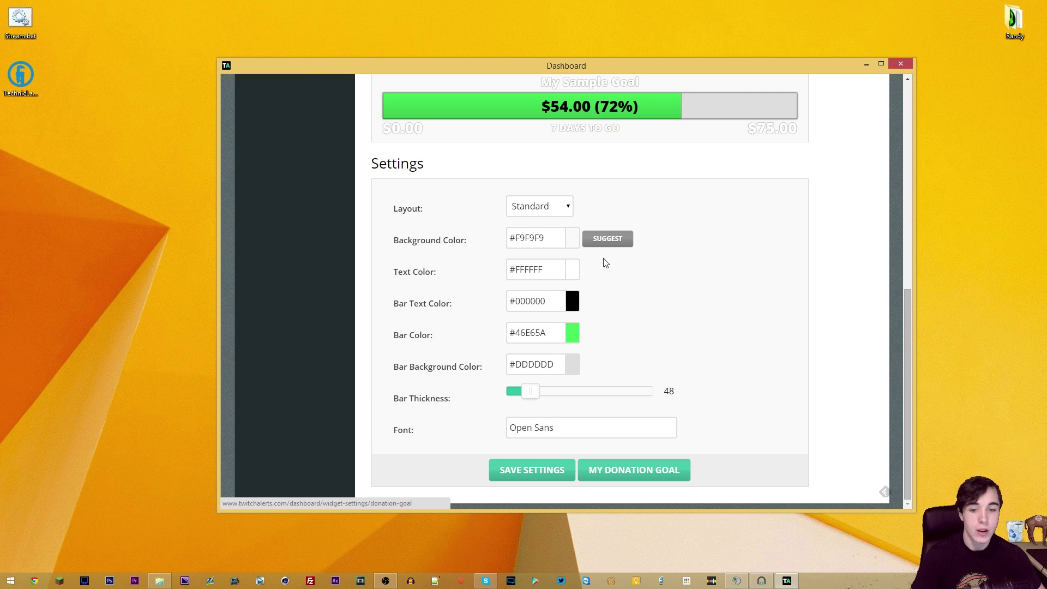
pyautogui.scroll(4, 545, 269)
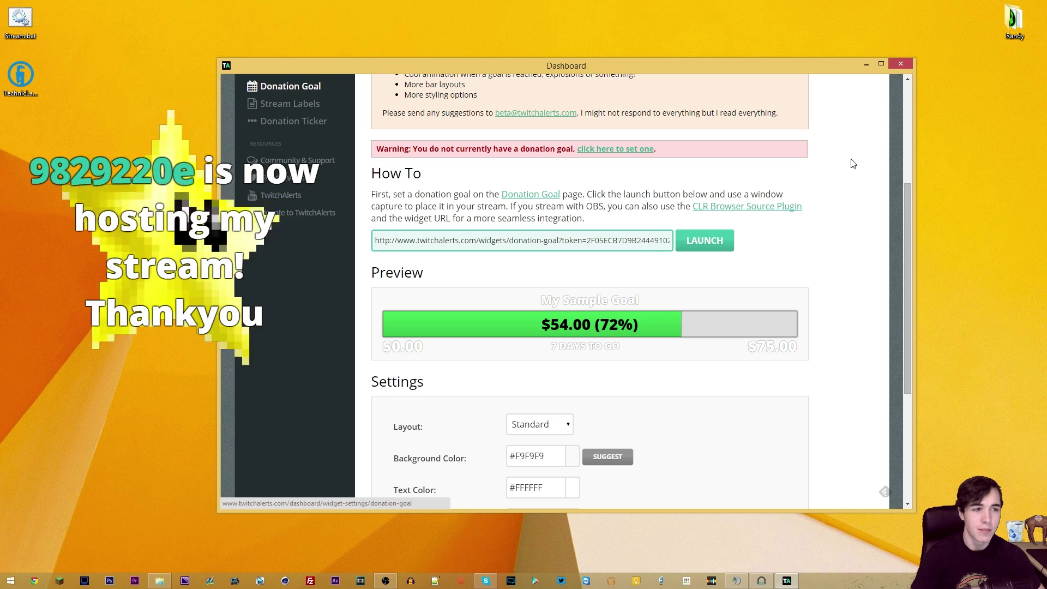
pyautogui.scroll(2, 326, 237)
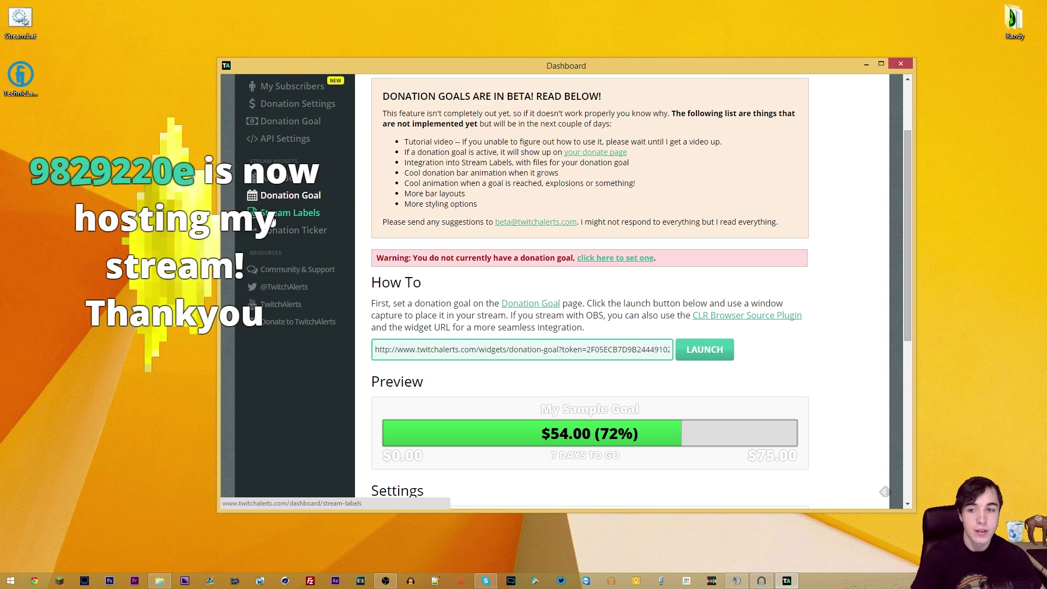
pyautogui.click(290, 213)
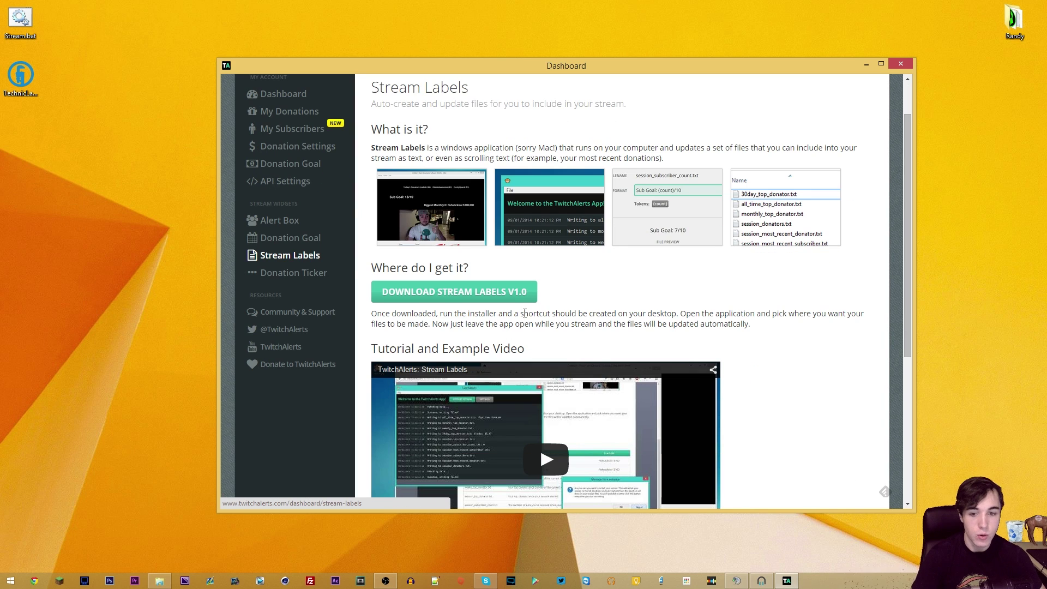
# Launch the Stream Labels desktop app and move its window aside from the dashboard
pyautogui.moveTo(641, 70); pyautogui.dragTo(348, 108)
pyautogui.scroll(1, 403, 363)
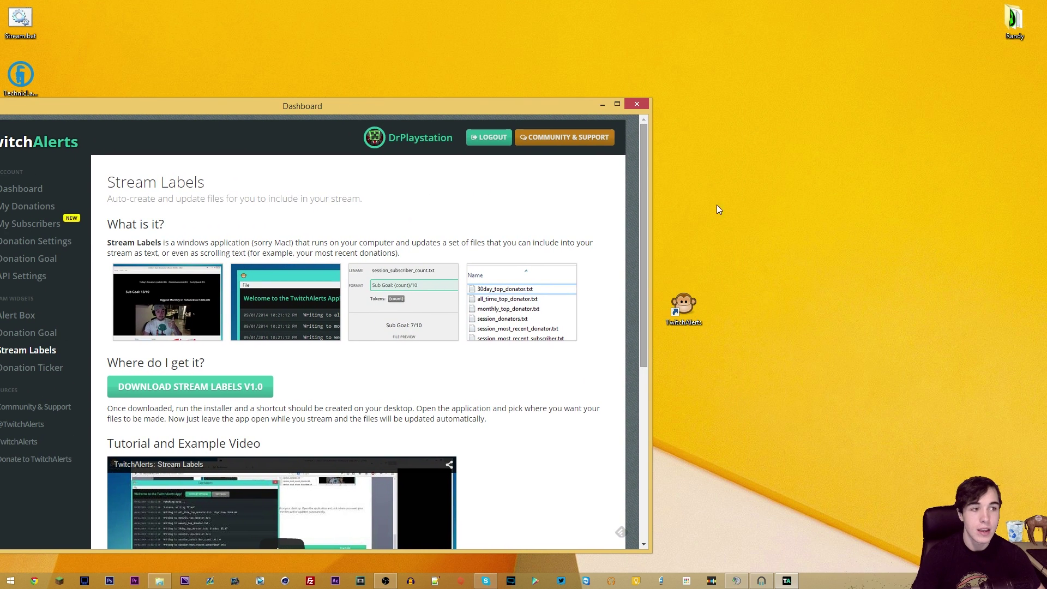
pyautogui.doubleClick(689, 307)
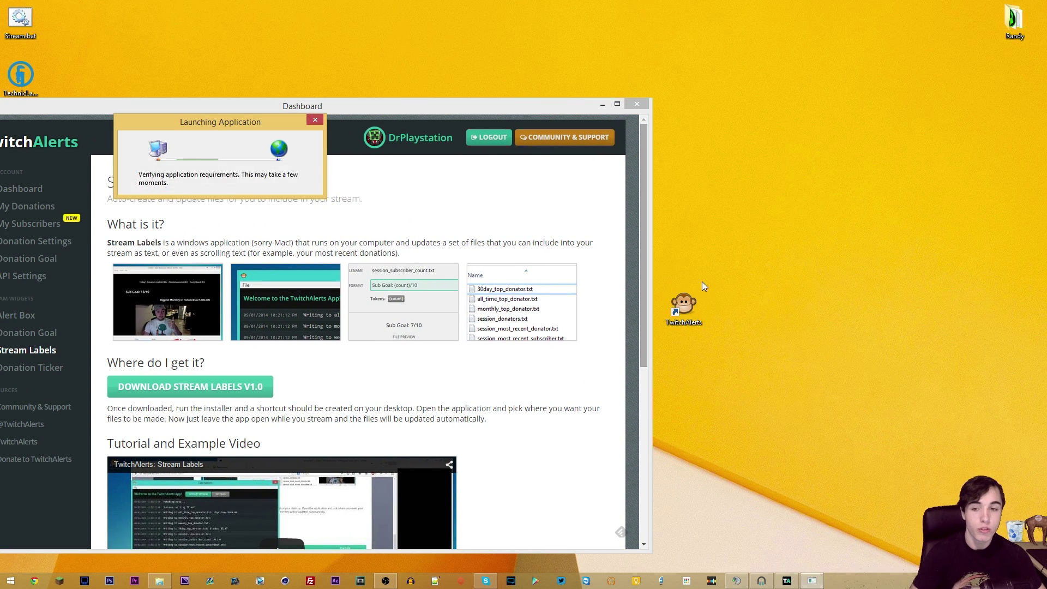
pyautogui.moveTo(424, 140); pyautogui.dragTo(716, 114)
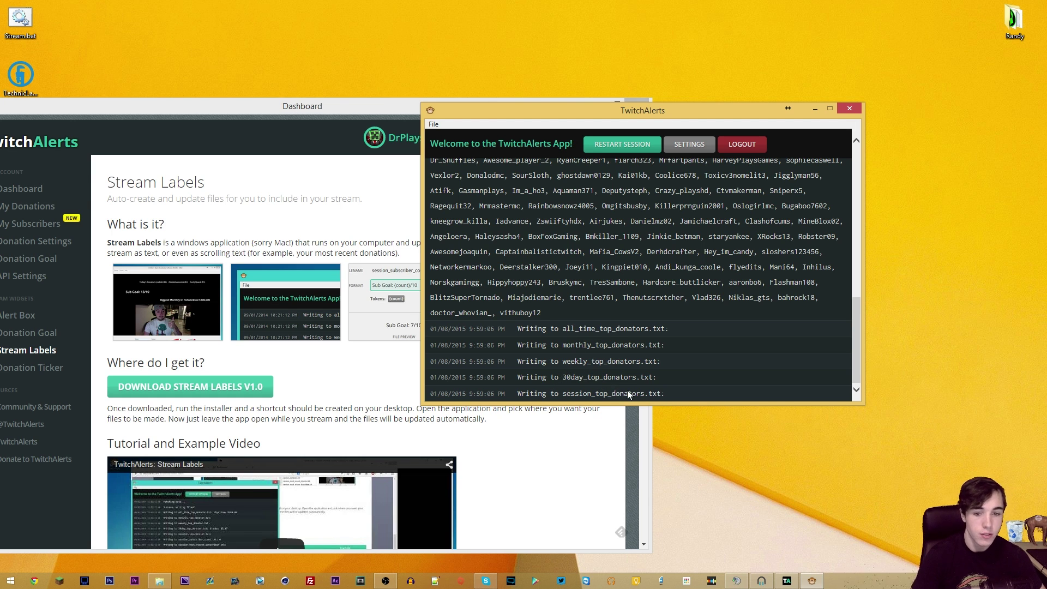
# Scroll the app log back to 'Fetching data...' to show each label file written
pyautogui.scroll(3, 602, 304)
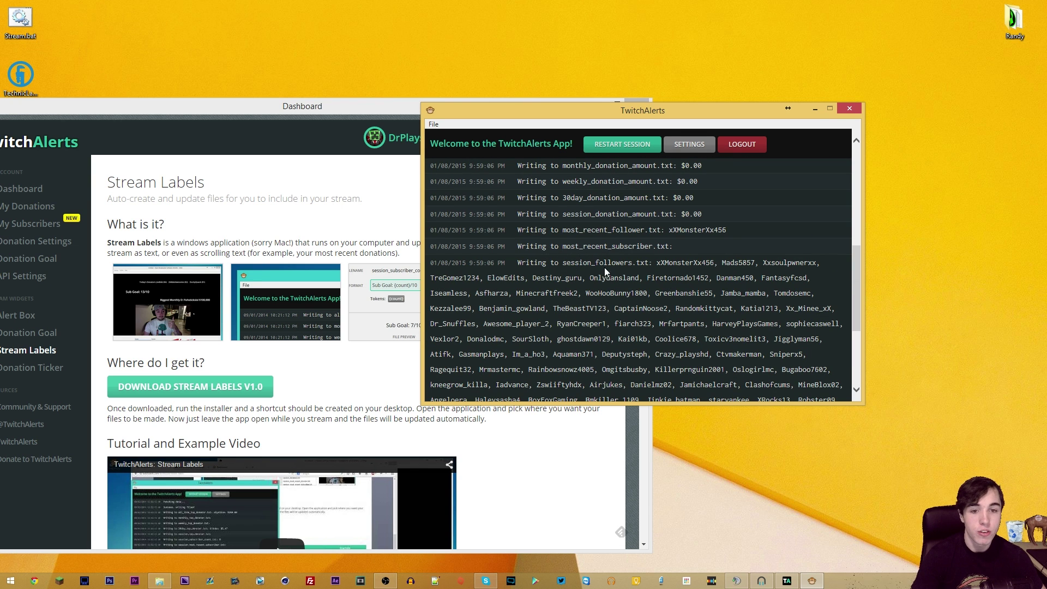
pyautogui.scroll(-3, 625, 267)
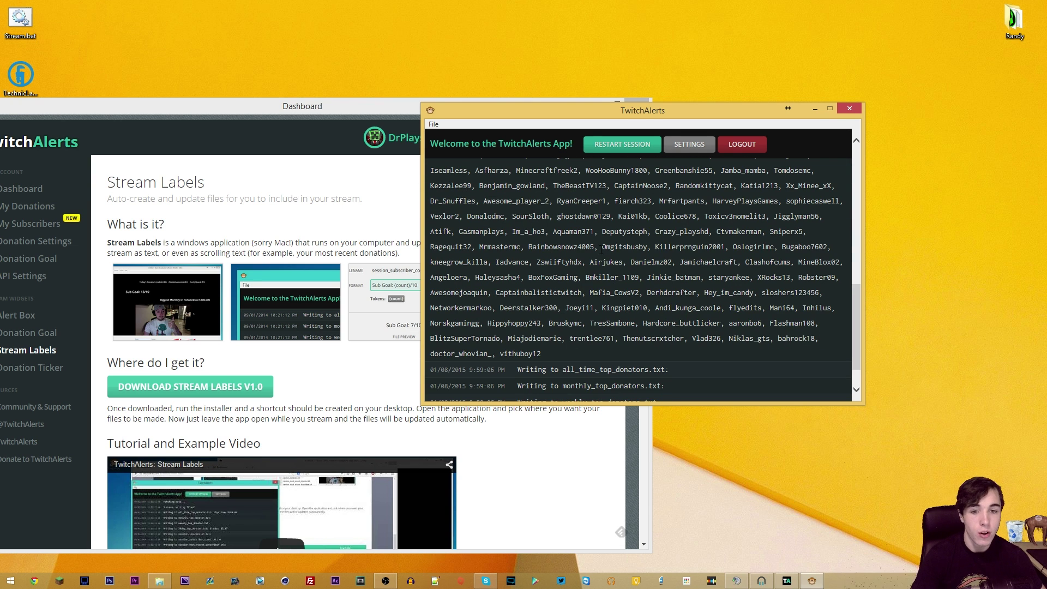
pyautogui.scroll(3, 601, 250)
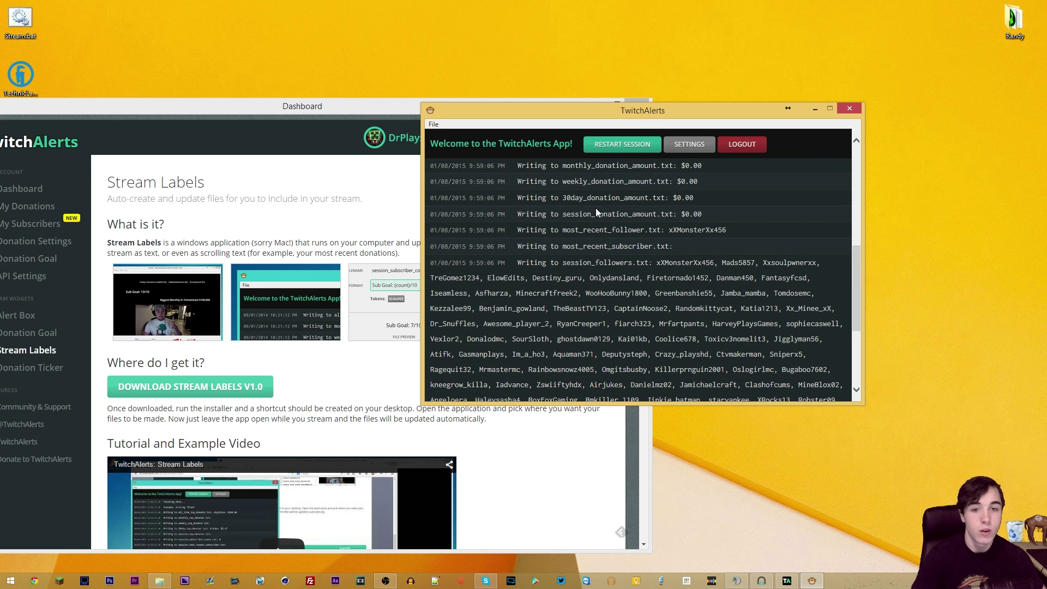
pyautogui.scroll(3, 650, 214)
pyautogui.scroll(3, 631, 223)
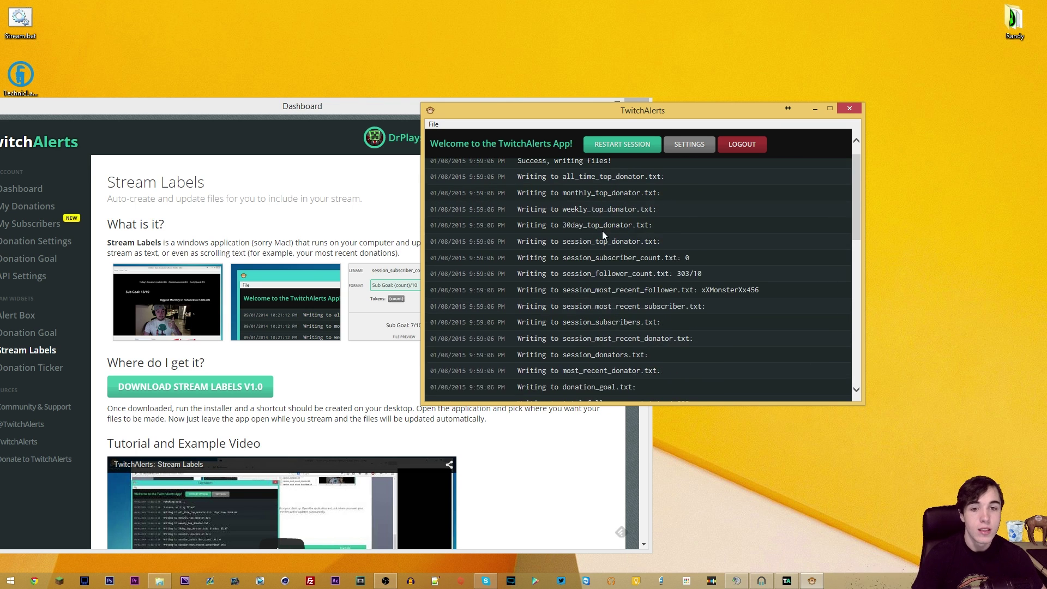
# Open a File Explorer window to Documents, close it, and rearrange the app and dashboard windows
pyautogui.rightClick(159, 581)
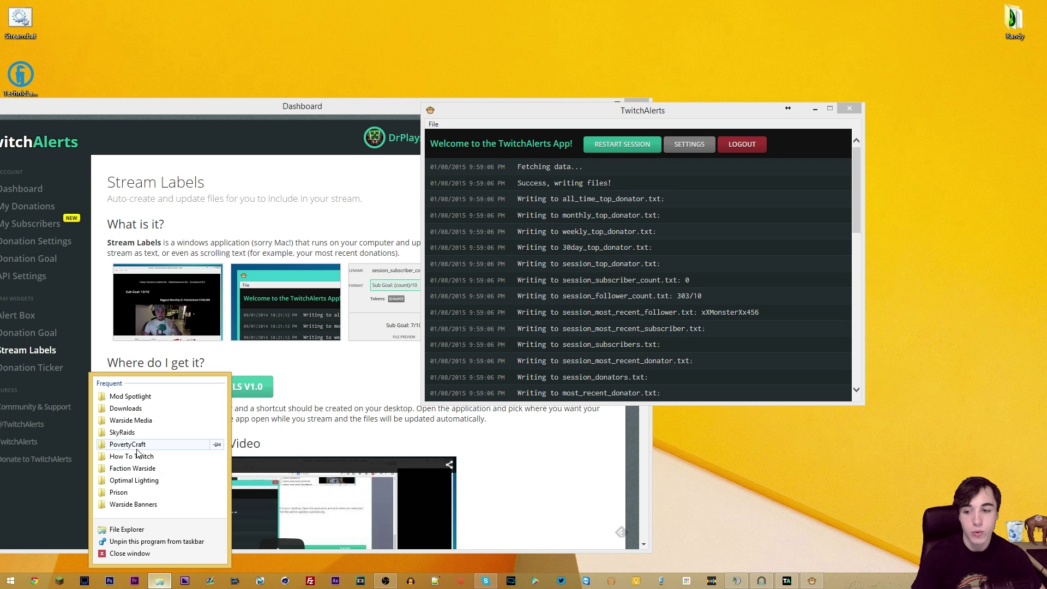
pyautogui.click(145, 526)
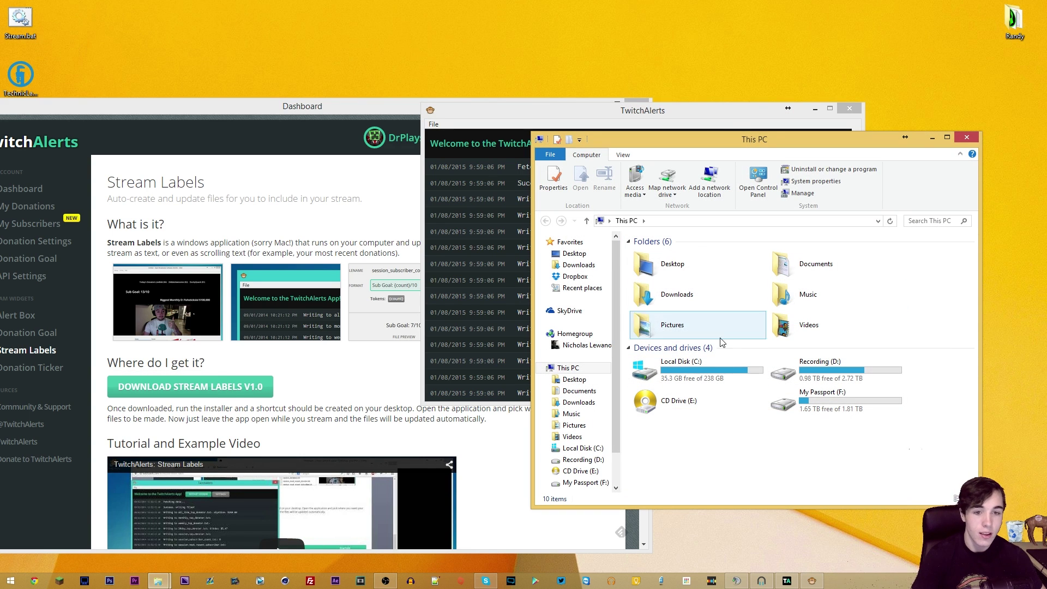
pyautogui.doubleClick(785, 266)
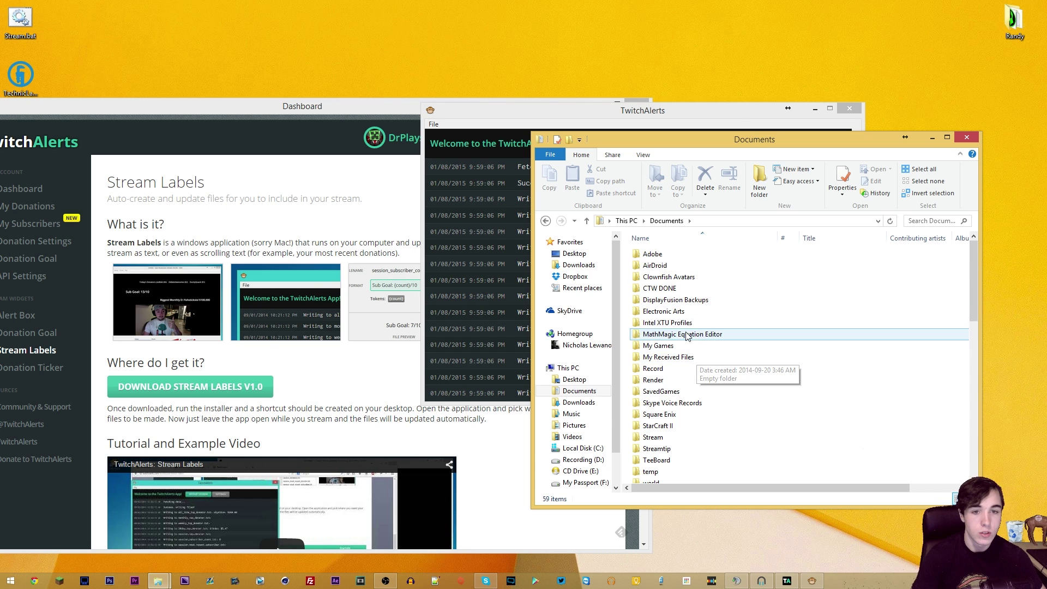
pyautogui.hotkey('alt', 'F4')
pyautogui.moveTo(644, 116); pyautogui.dragTo(760, 110)
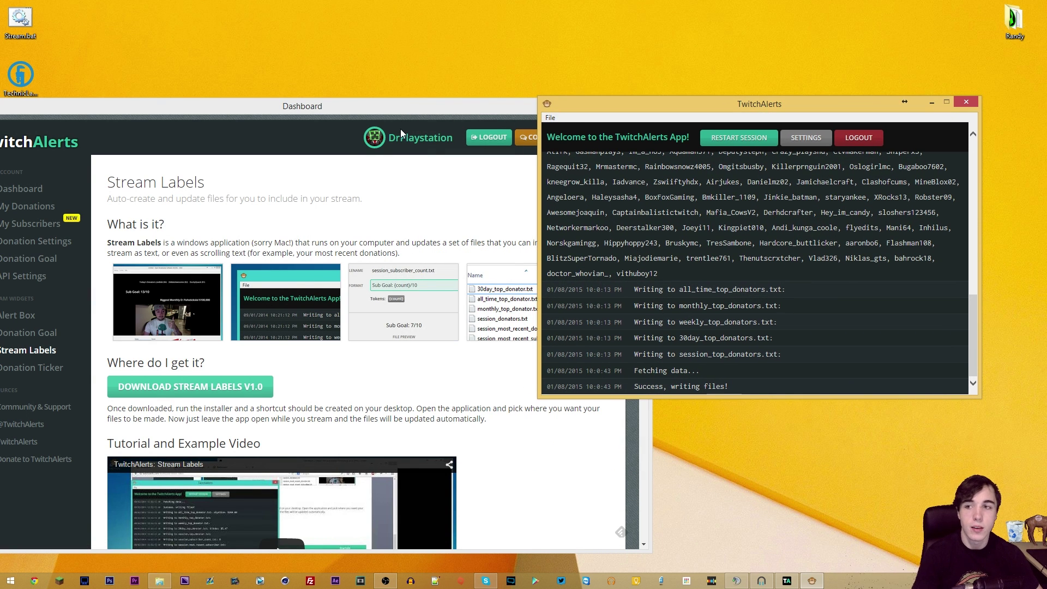
pyautogui.moveTo(383, 109); pyautogui.dragTo(474, 78)
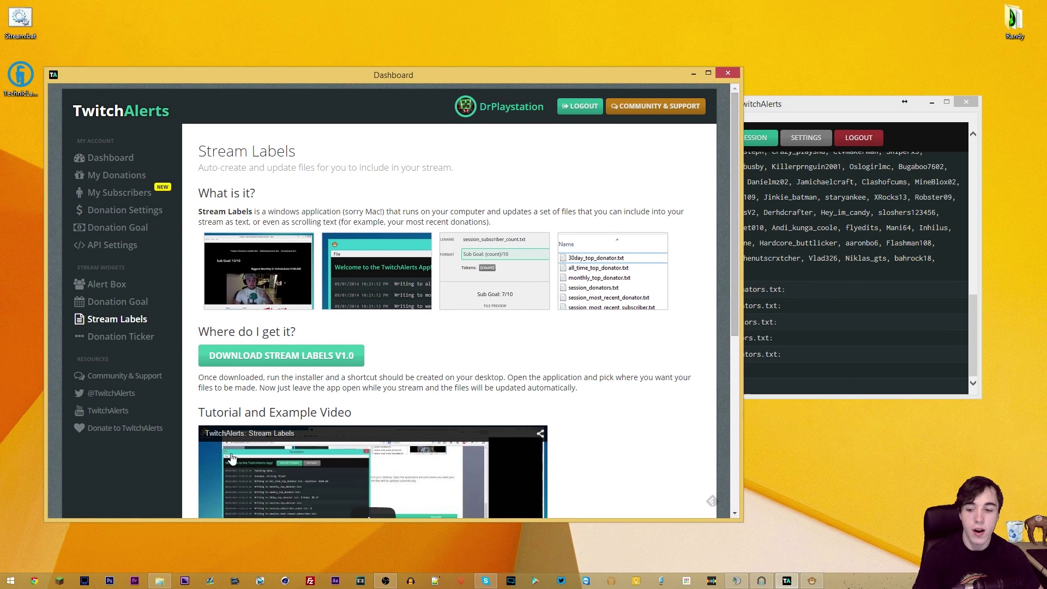
# Browse Documents > Stream > TwitchAlerts Labels, select all 29 label files, then minimize the window
pyautogui.click(159, 580)
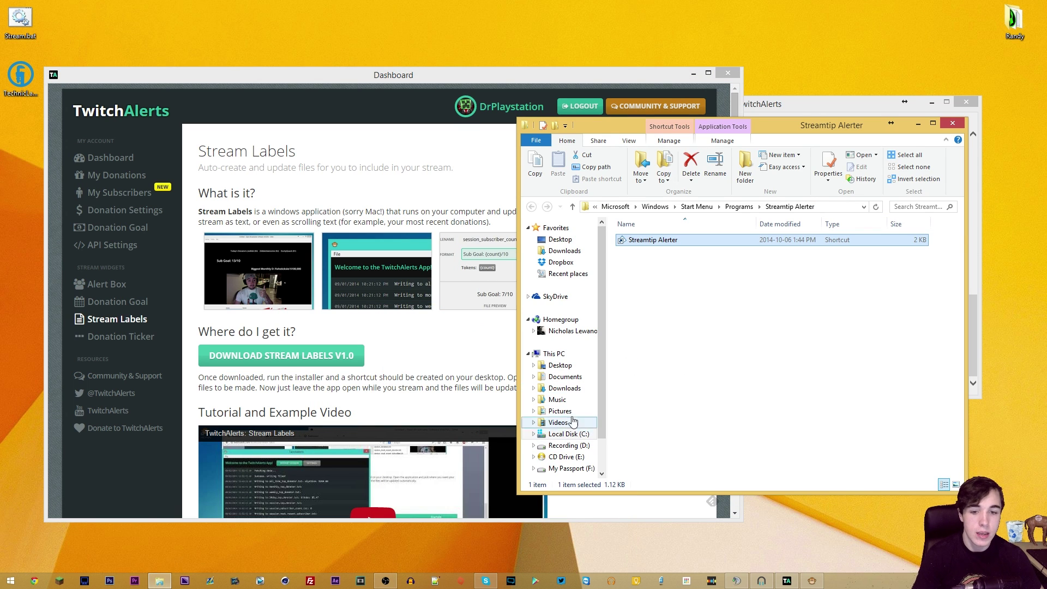
pyautogui.click(565, 376)
pyautogui.click(650, 298)
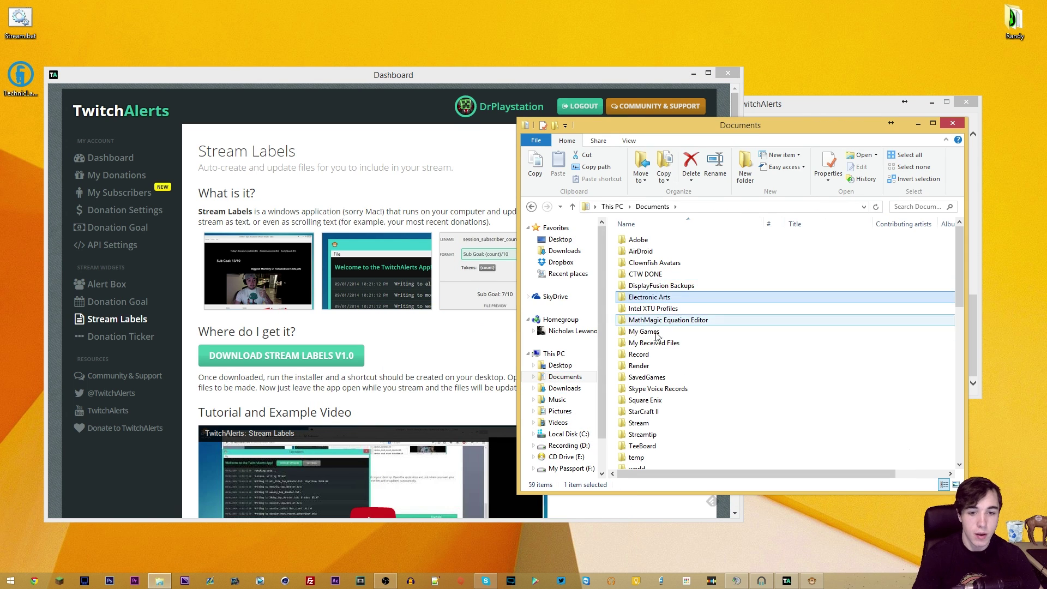
pyautogui.doubleClick(641, 423)
pyautogui.doubleClick(649, 239)
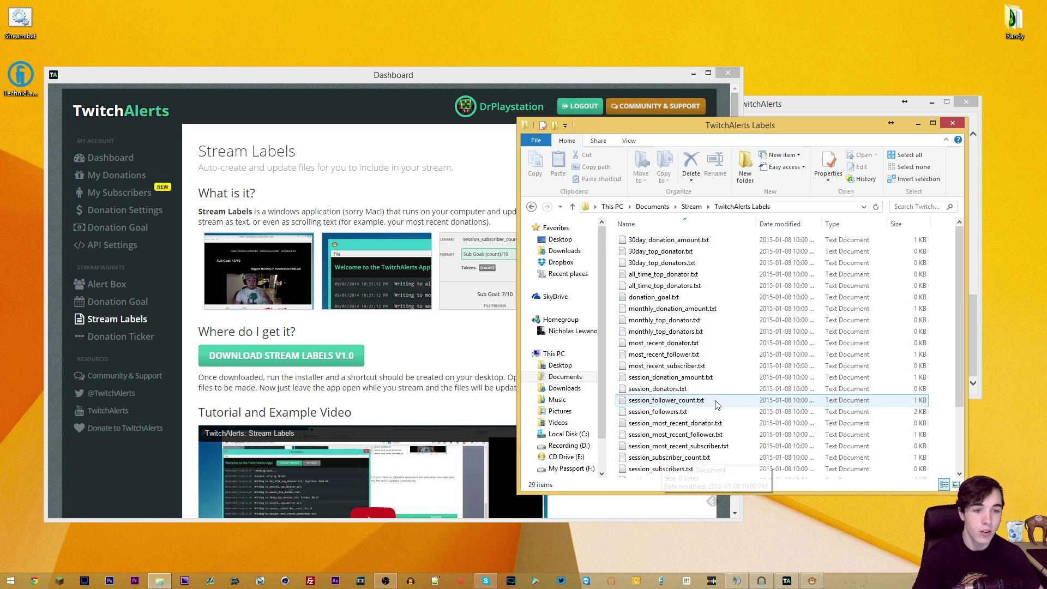
pyautogui.hotkey('ctrl', 'a')
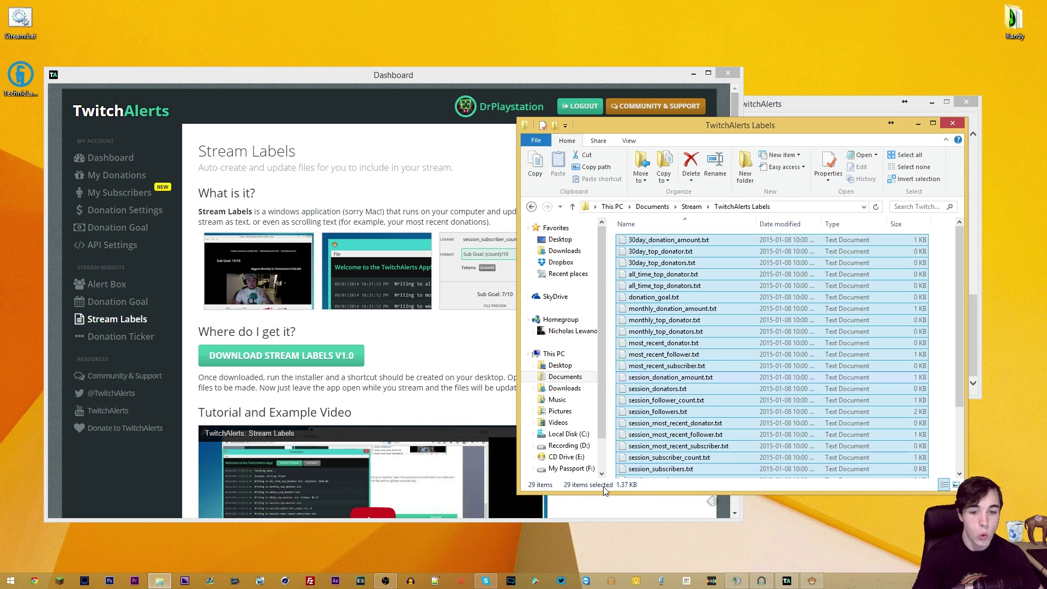
pyautogui.click(687, 412)
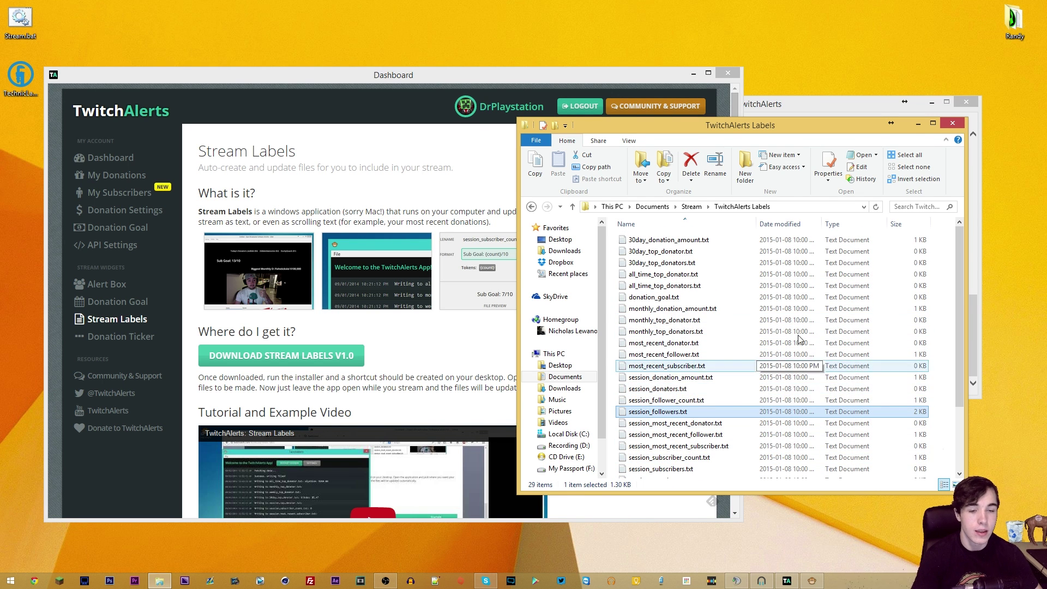
pyautogui.click(918, 123)
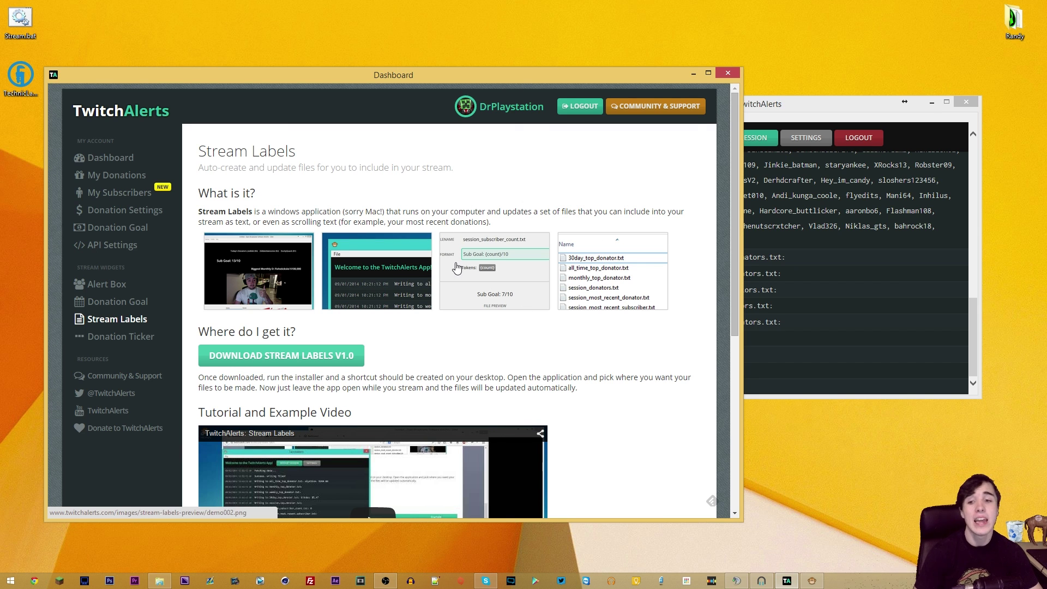
# Review the Donation Ticker widget page's URL and settings, then go to the community forum
pyautogui.scroll(-4, 456, 266)
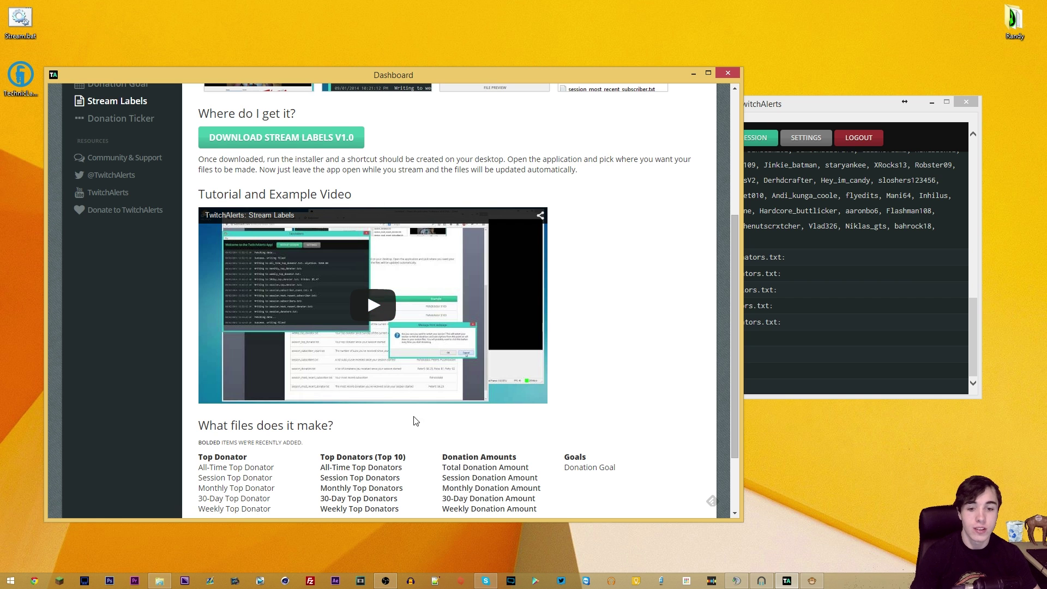
pyautogui.scroll(2, 128, 274)
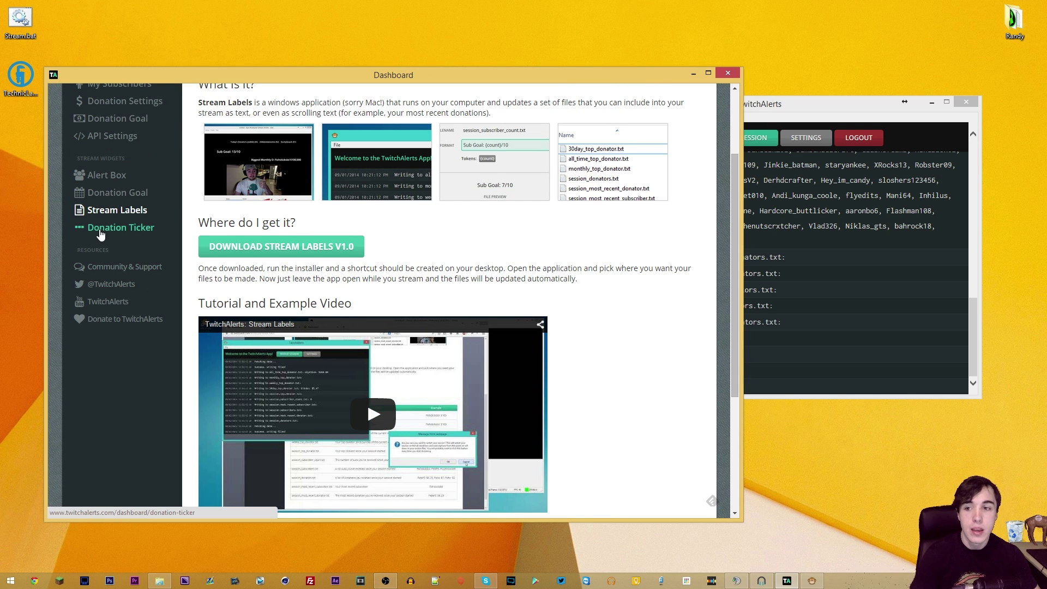
pyautogui.click(101, 233)
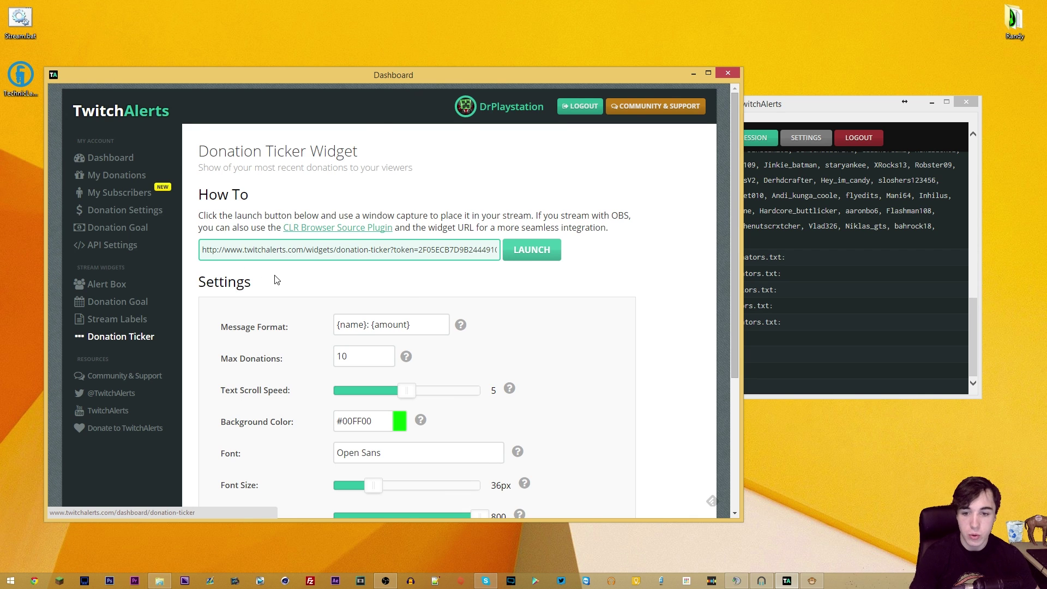
pyautogui.scroll(-4, 276, 278)
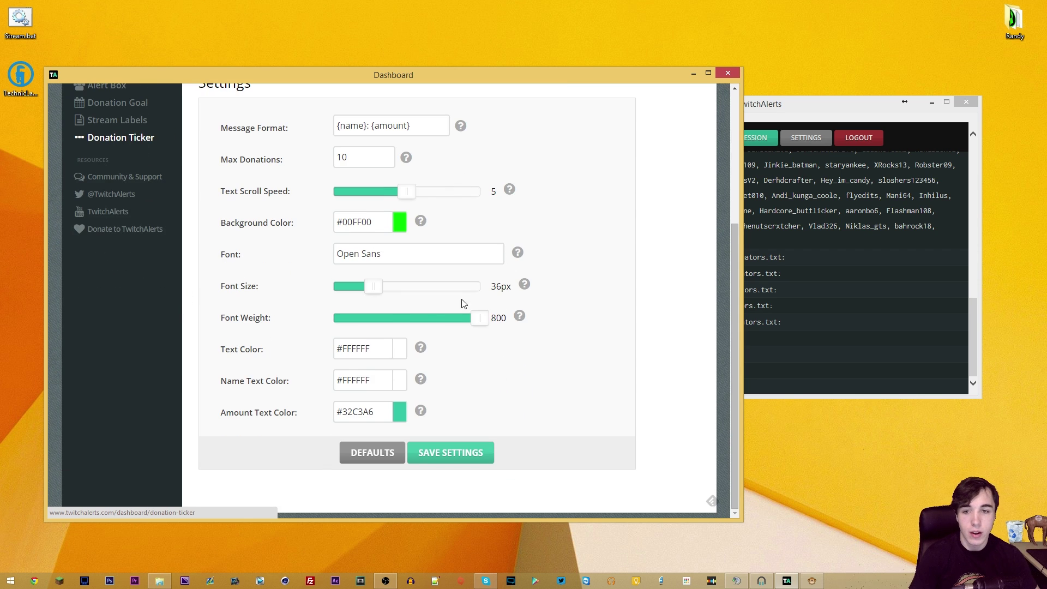
pyautogui.scroll(3, 462, 304)
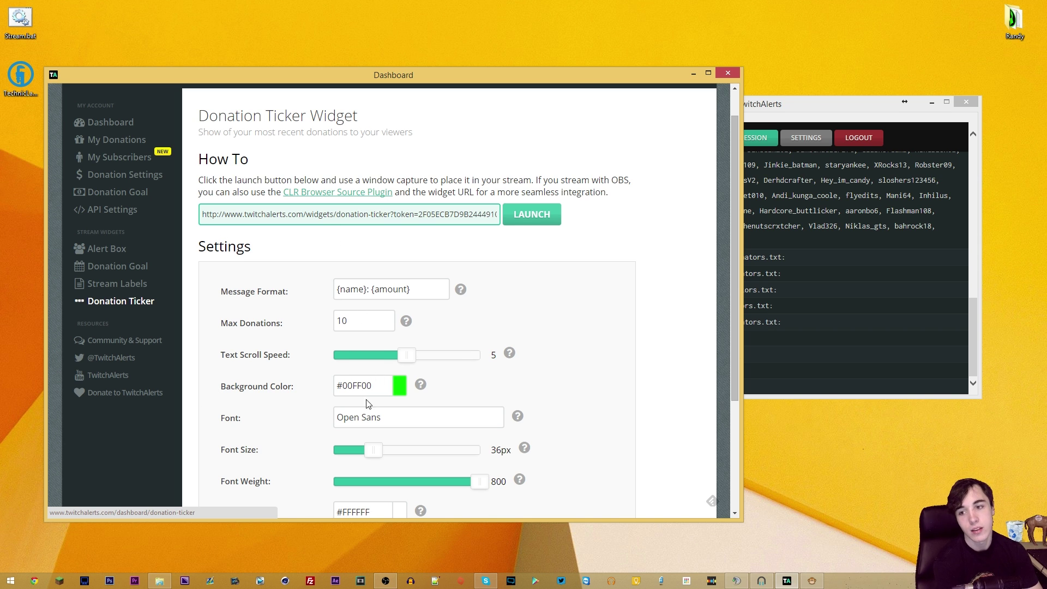
pyautogui.click(125, 341)
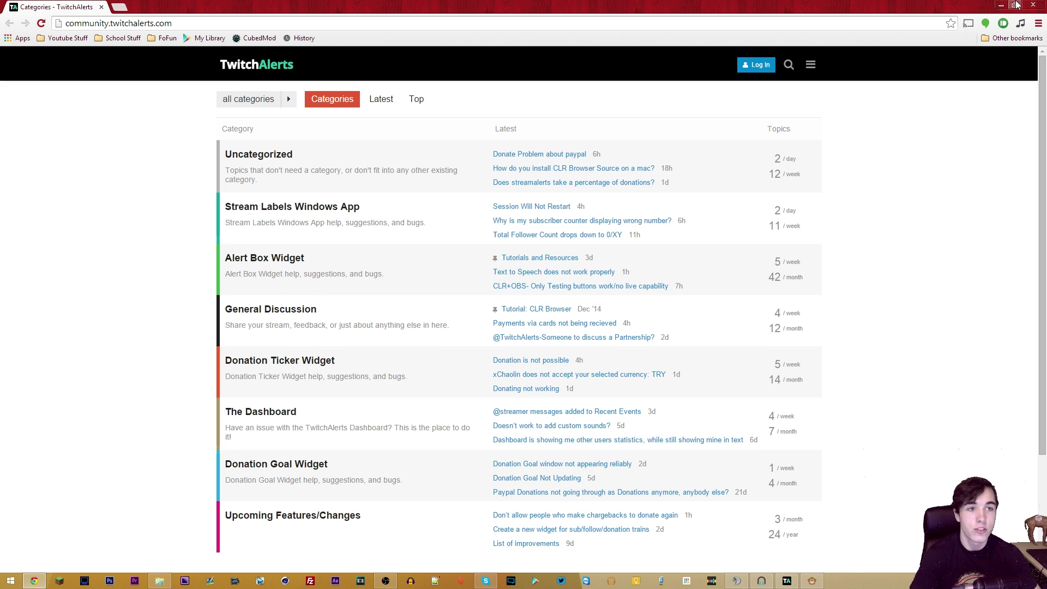
pyautogui.click(1032, 4)
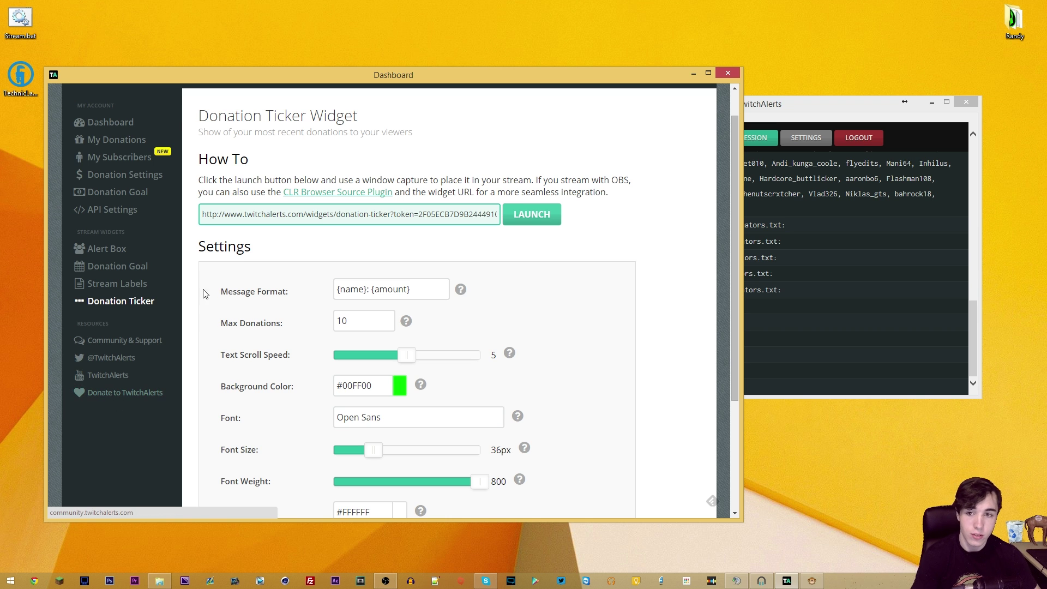
# Return to the Dashboard overview, rearrange the dashboard and TwitchAlerts app windows, then minimize the dashboard
pyautogui.scroll(1, 207, 294)
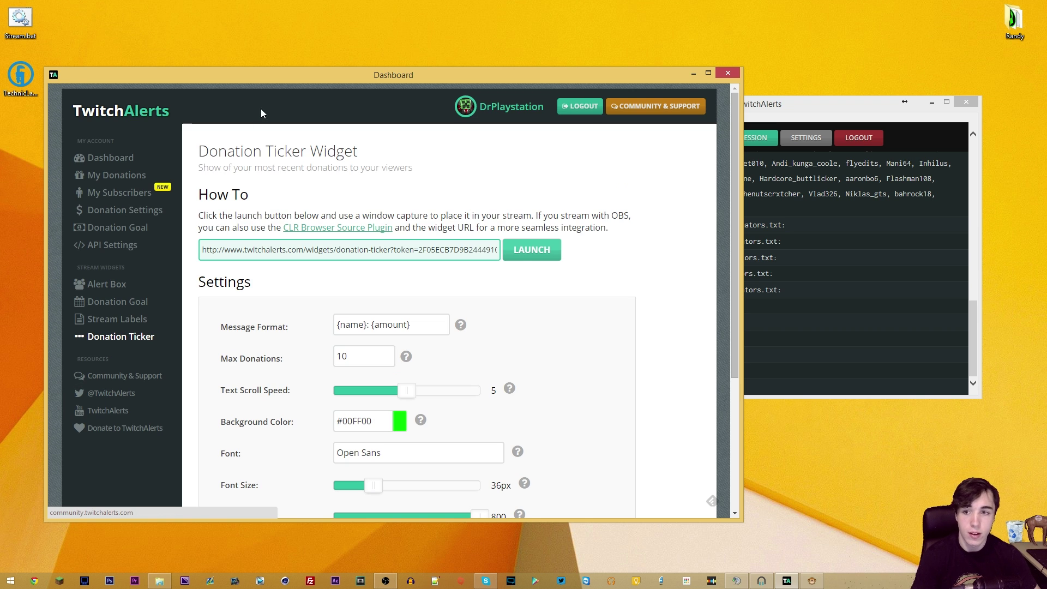
pyautogui.click(109, 157)
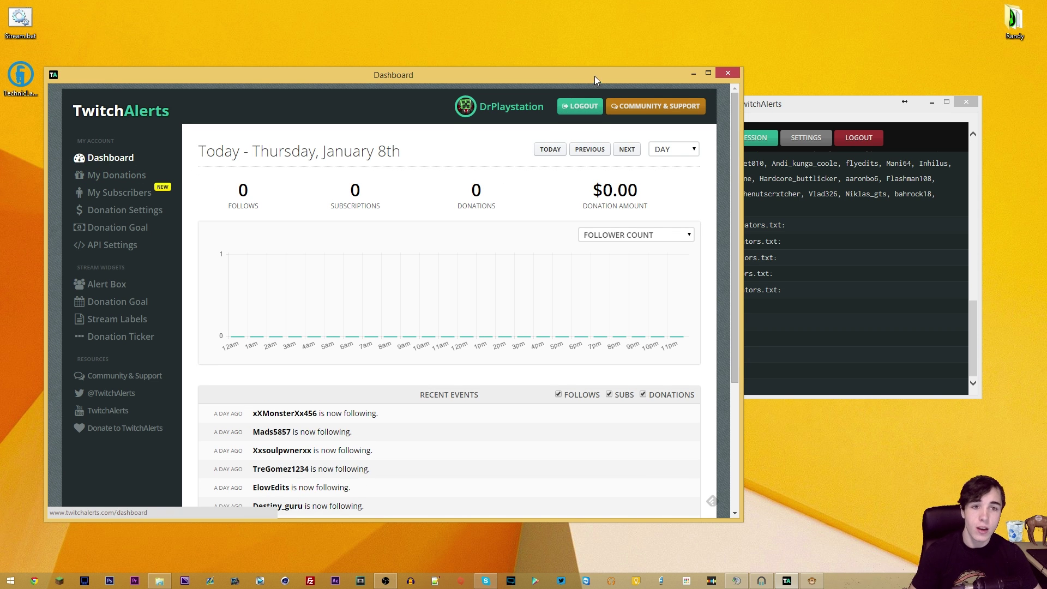
pyautogui.moveTo(594, 77); pyautogui.dragTo(702, 268)
pyautogui.click(702, 236)
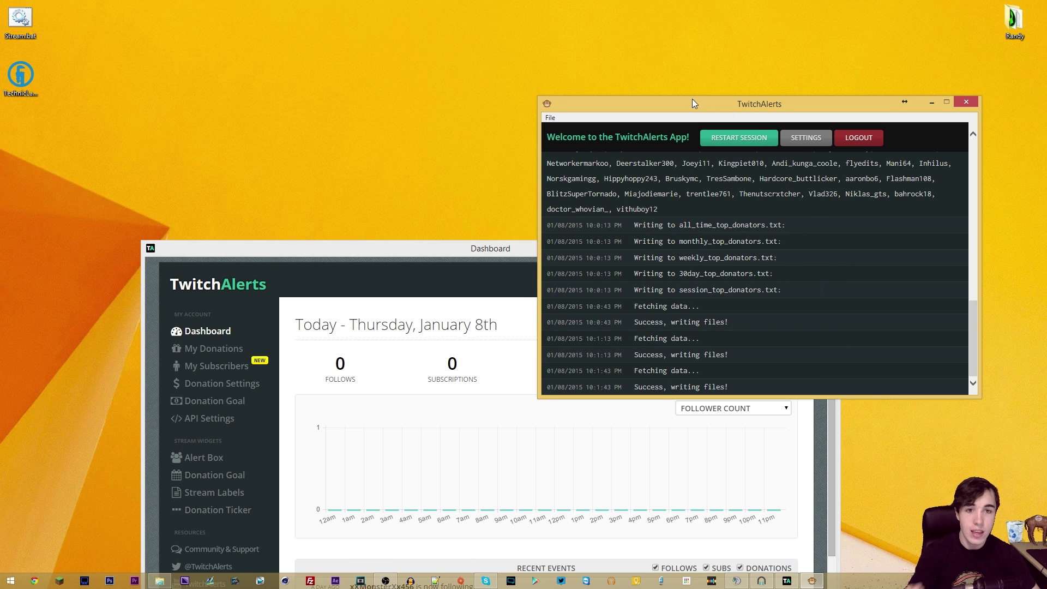
pyautogui.moveTo(693, 102); pyautogui.dragTo(705, 88)
pyautogui.moveTo(446, 259); pyautogui.dragTo(409, 96)
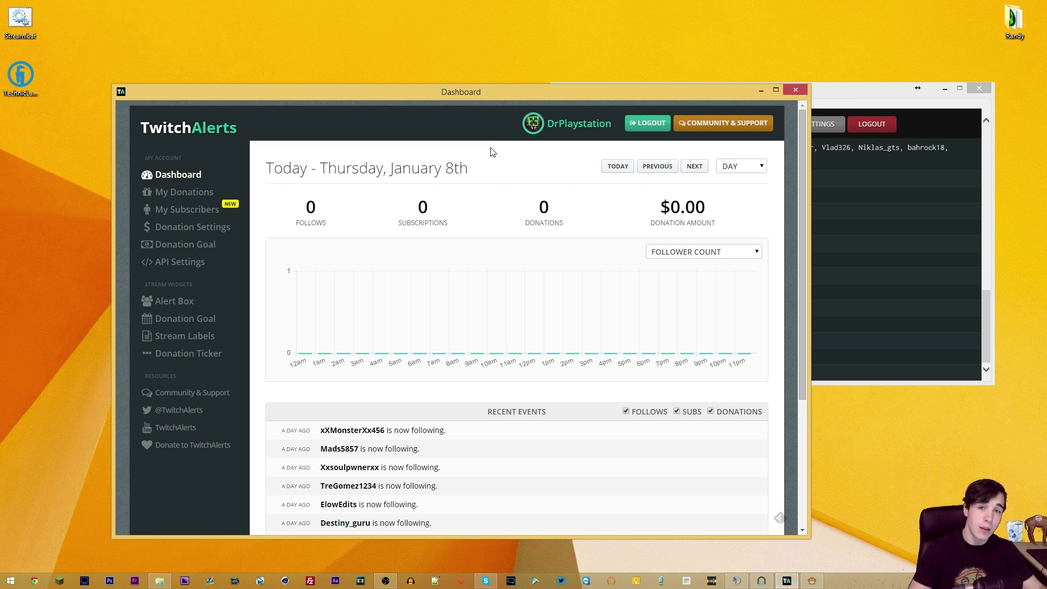
pyautogui.click(760, 90)
# Minimize the TwitchAlerts app window and select the Streamtip Alerter desktop shortcut
pyautogui.click(945, 90)
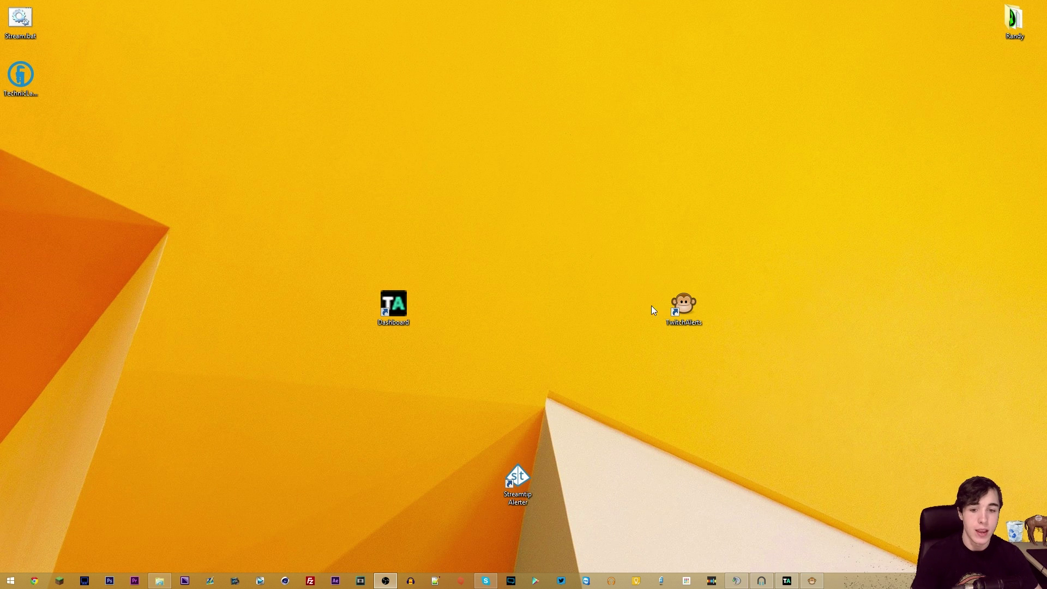
pyautogui.click(518, 479)
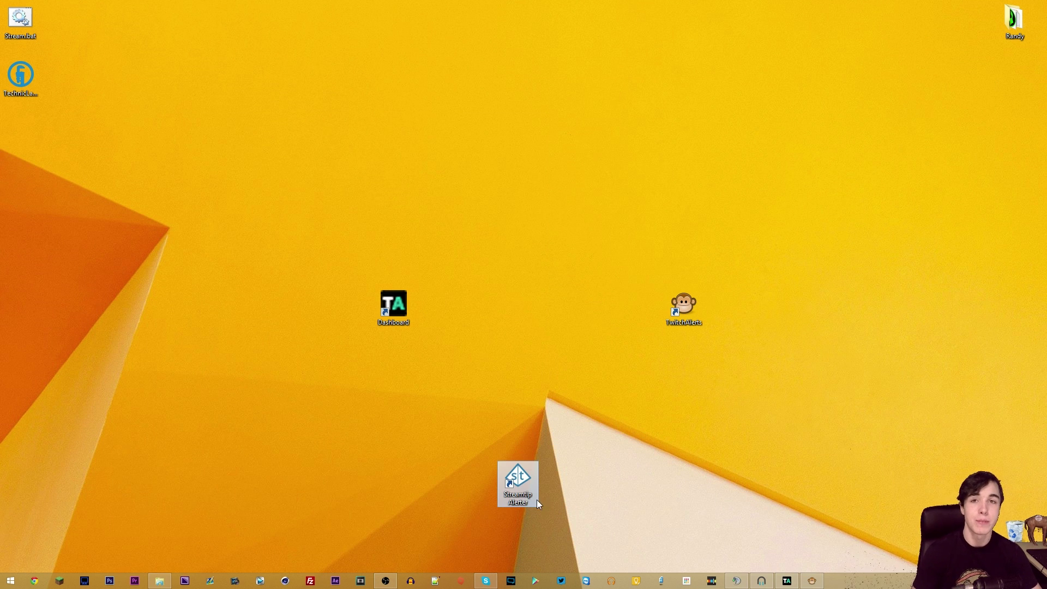